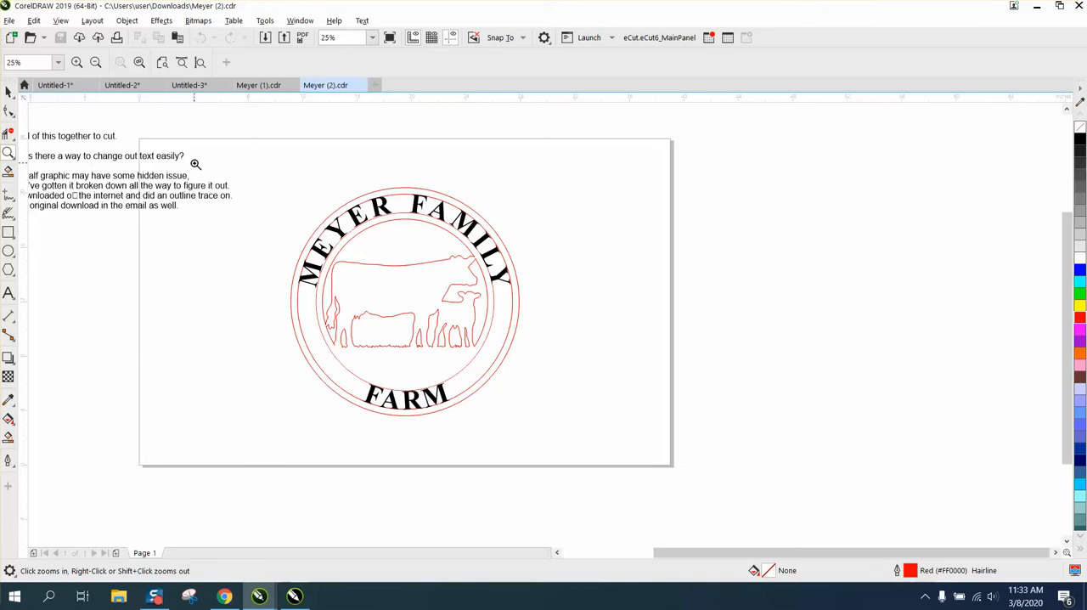
- Break the upper arched text apart from the circular path it is fitted to
left_click_drag(594, 400, 606, 412)
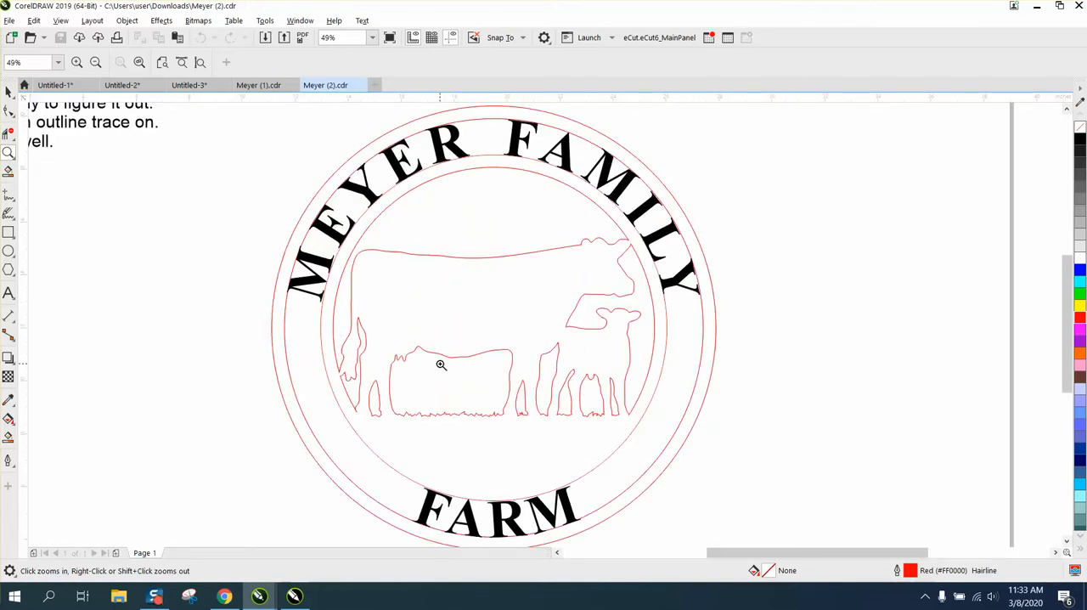
left_click_drag(583, 405, 624, 427)
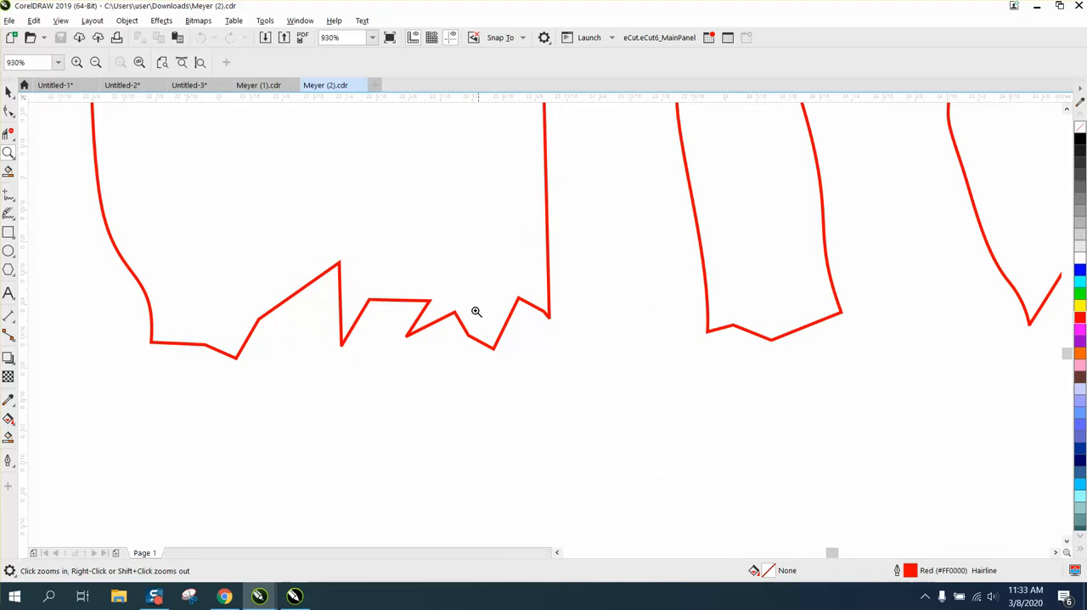
scroll(364, 300, "down", 10)
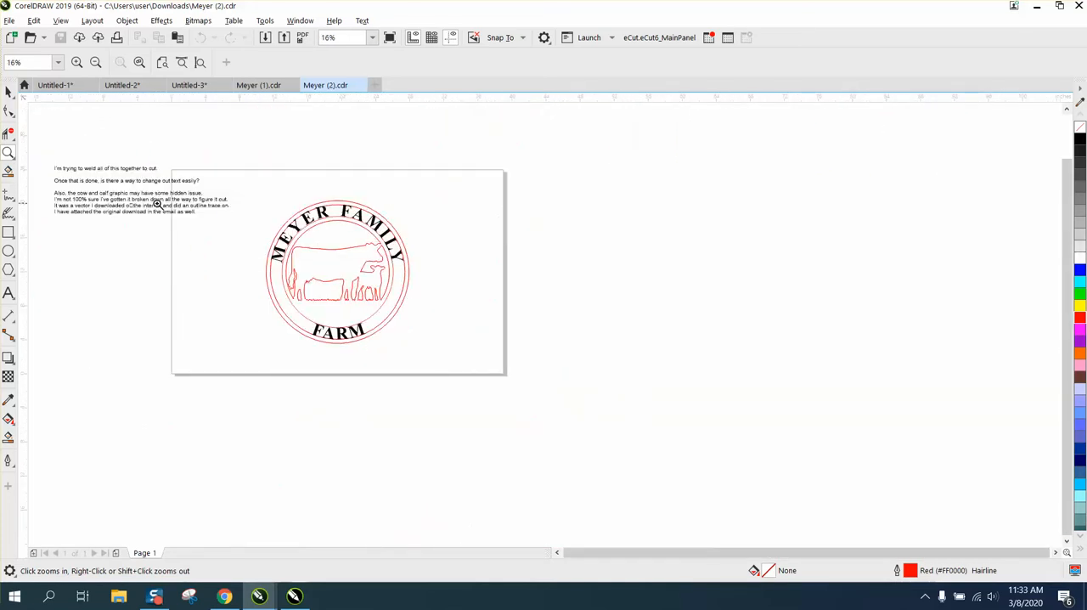
left_click_drag(486, 345, 487, 345)
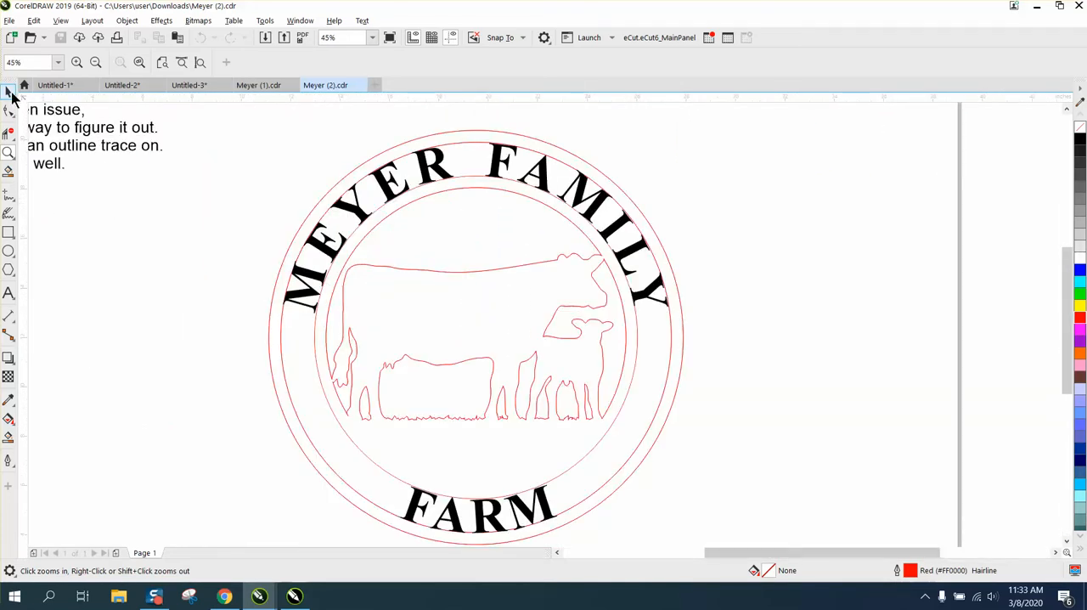
key("space")
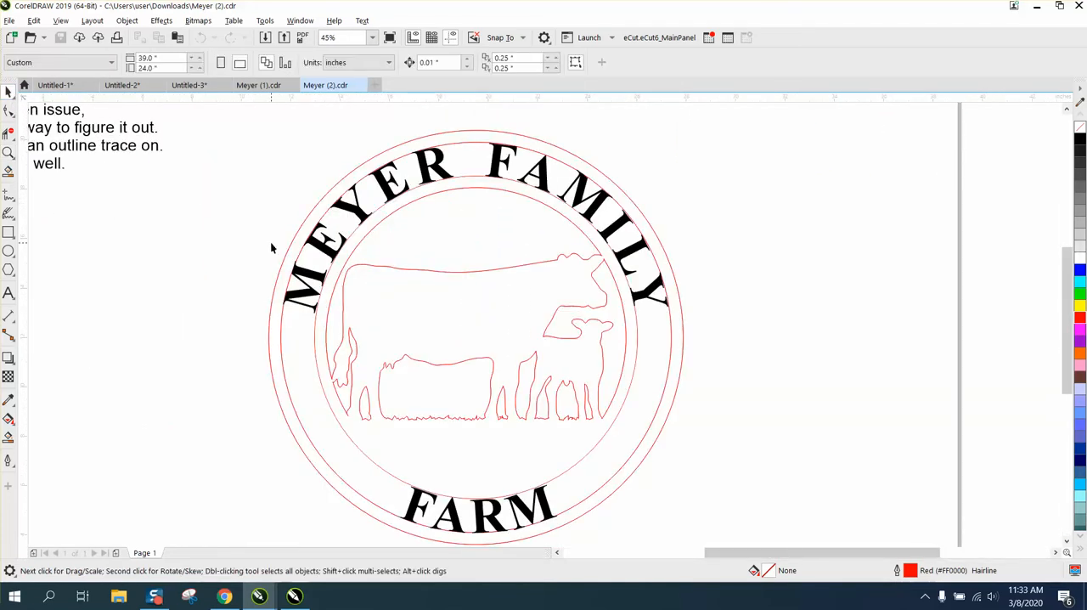
left_click(313, 332)
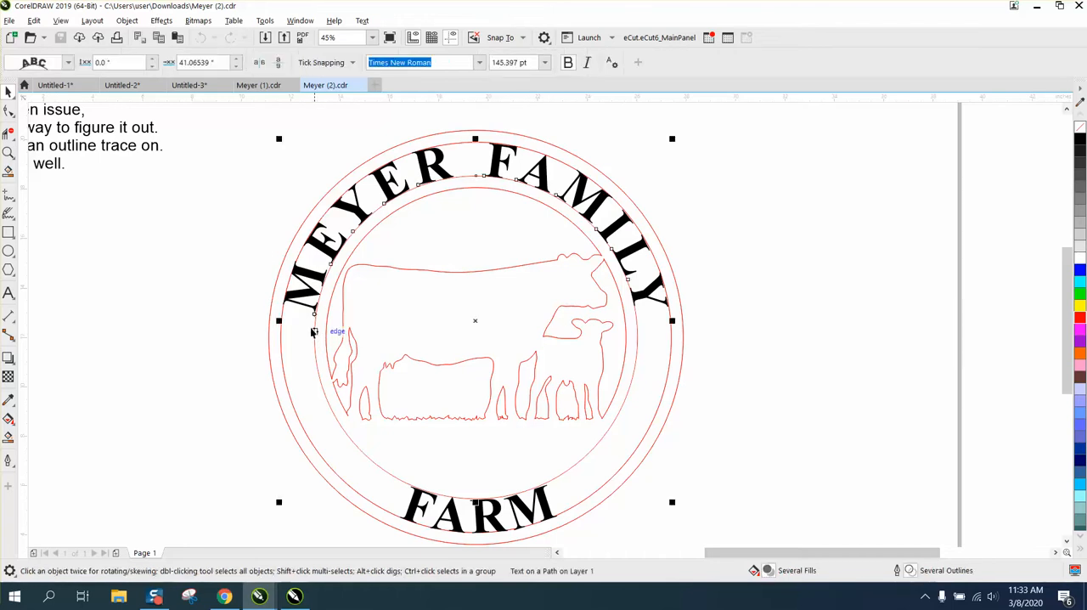
left_click(127, 20)
left_click(168, 327)
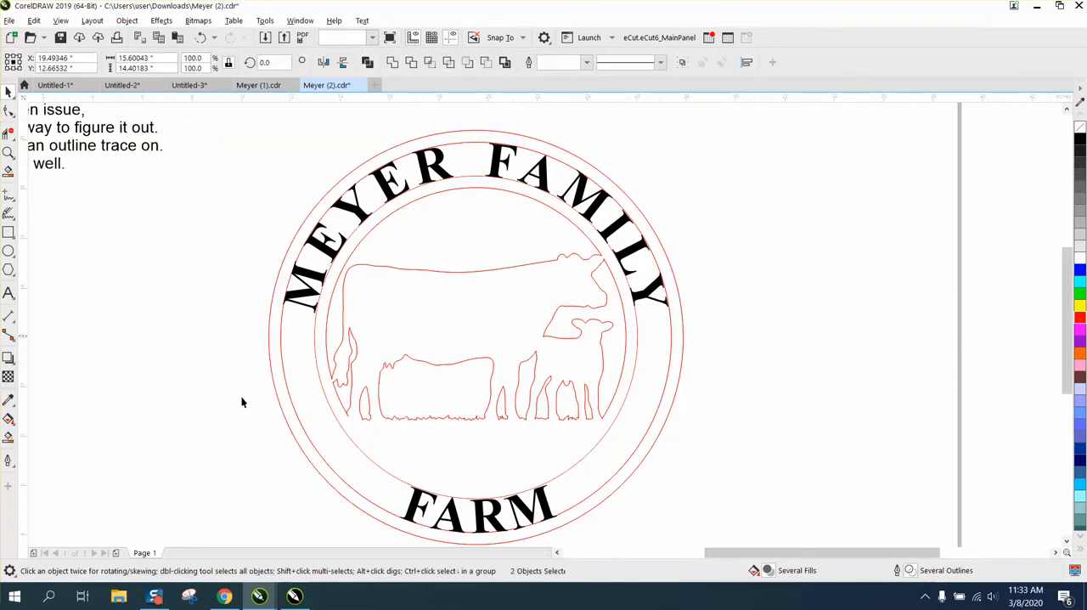
left_click(241, 397)
- Break the lower FARM text apart from its circular path
left_click(418, 497)
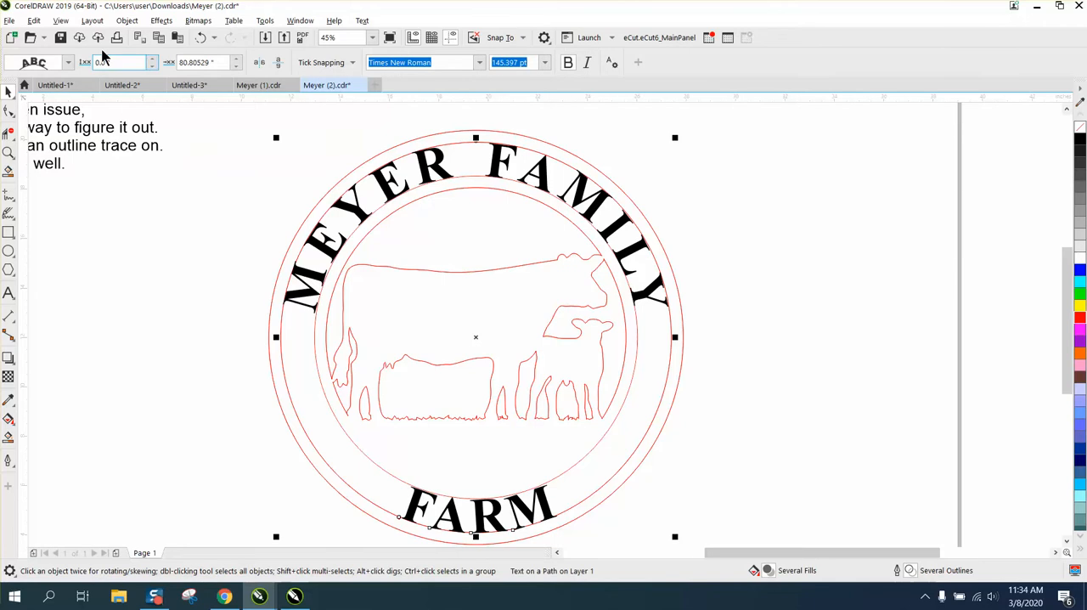
left_click(125, 22)
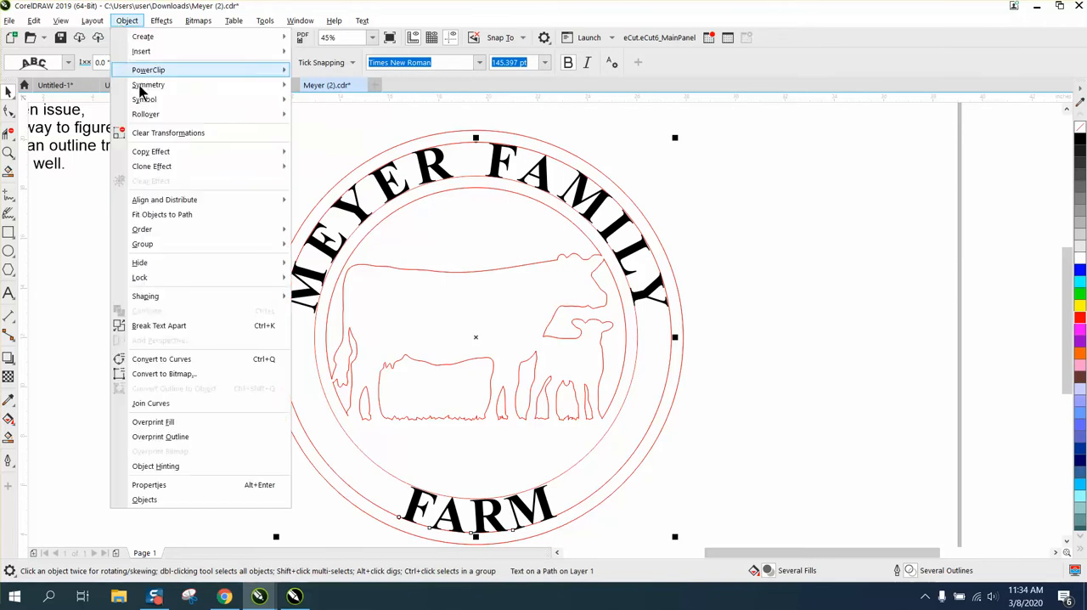
left_click(178, 327)
left_click(369, 473)
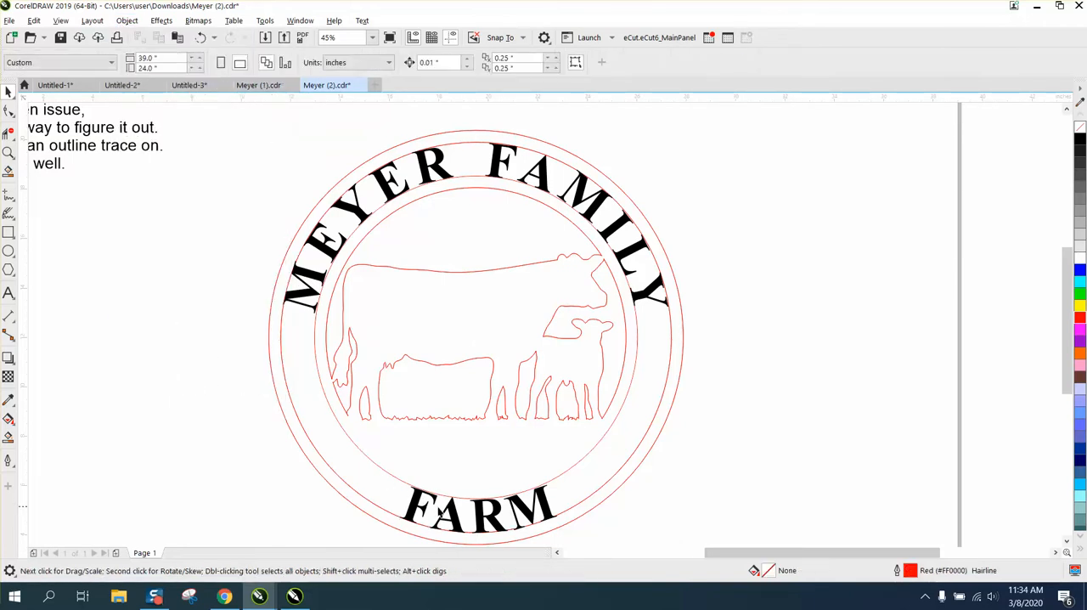
- Remove the fill from the lower FARM text and the upper arched text, and give both a red outline
left_click(452, 515)
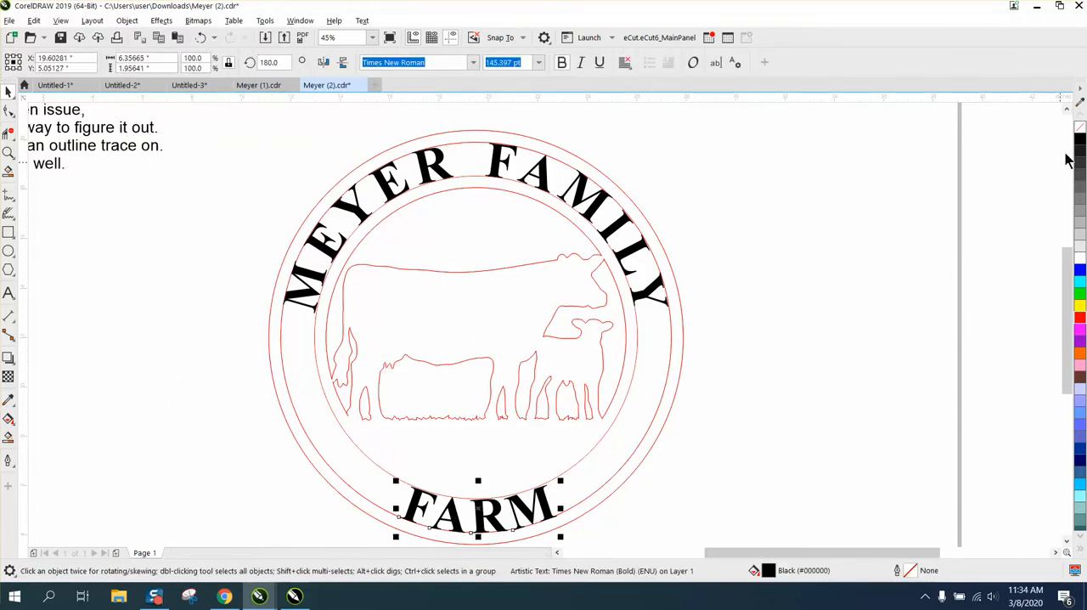
left_click(1079, 126)
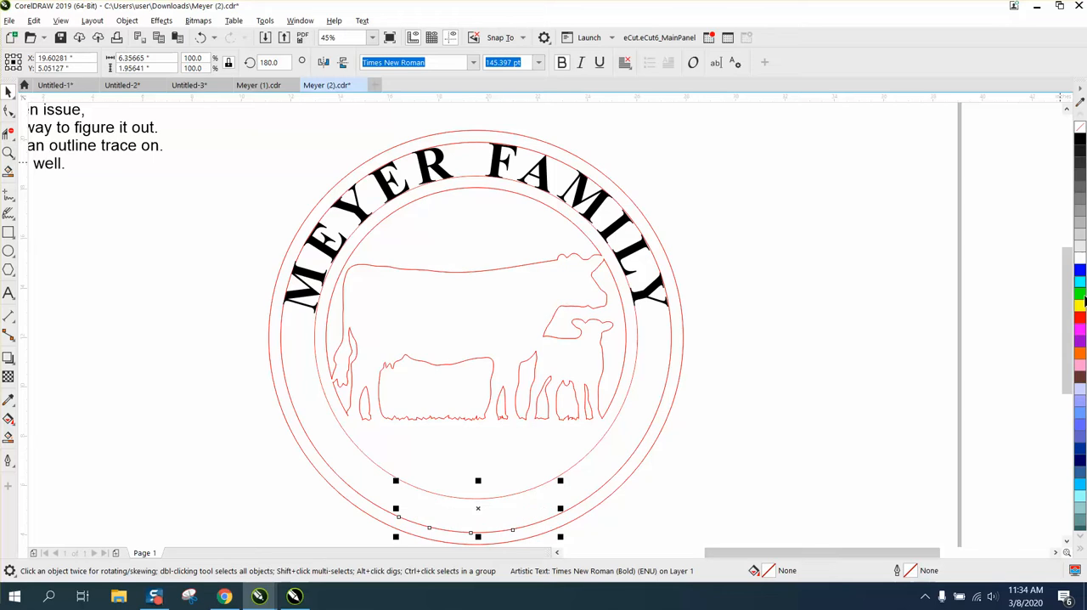
right_click(1080, 319)
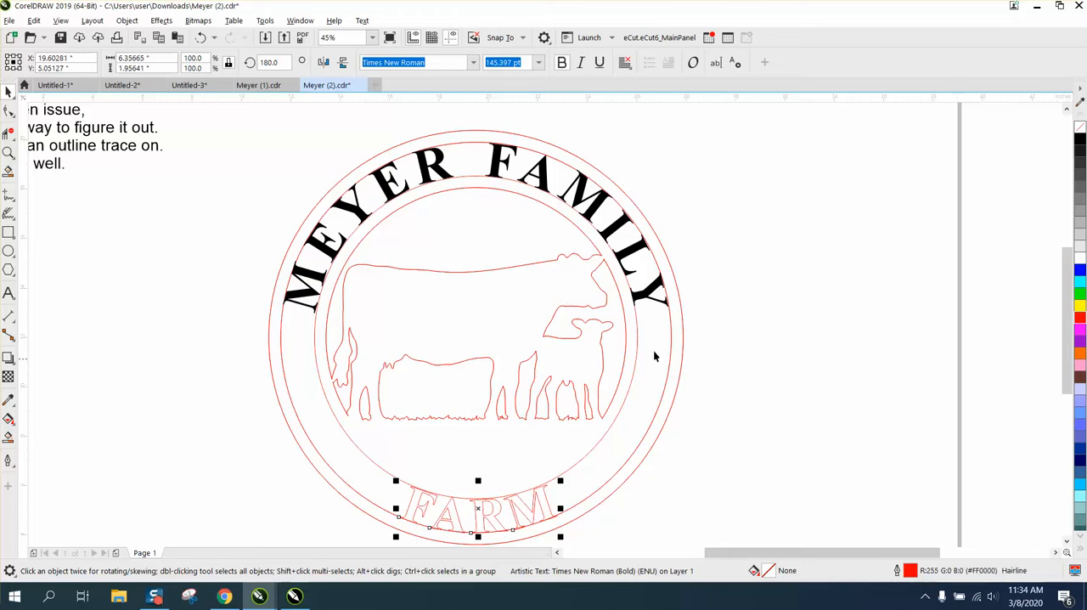
left_click(649, 299)
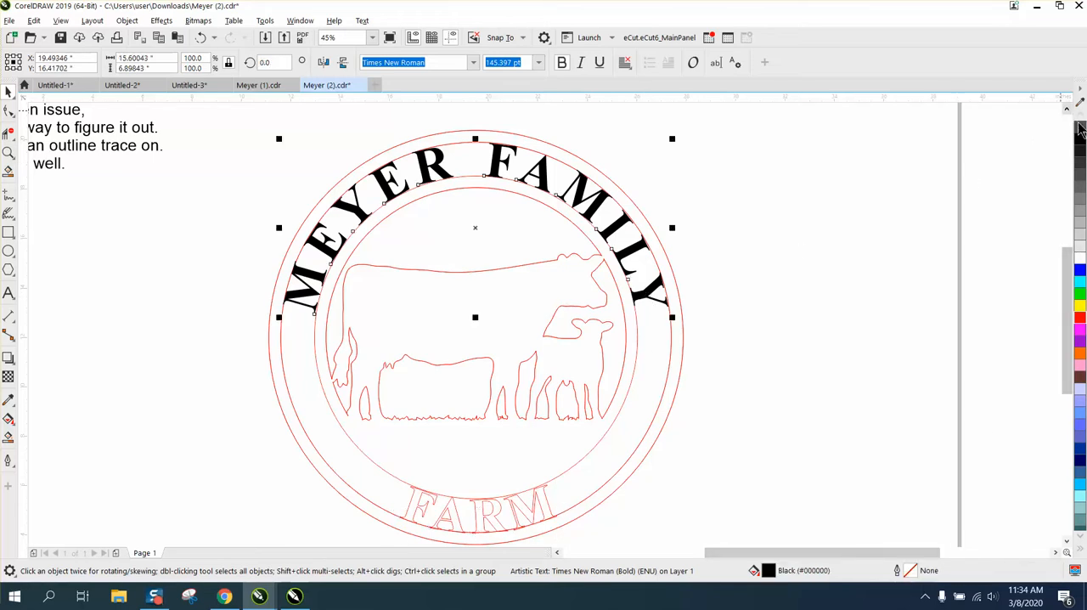
left_click(1079, 126)
right_click(1081, 317)
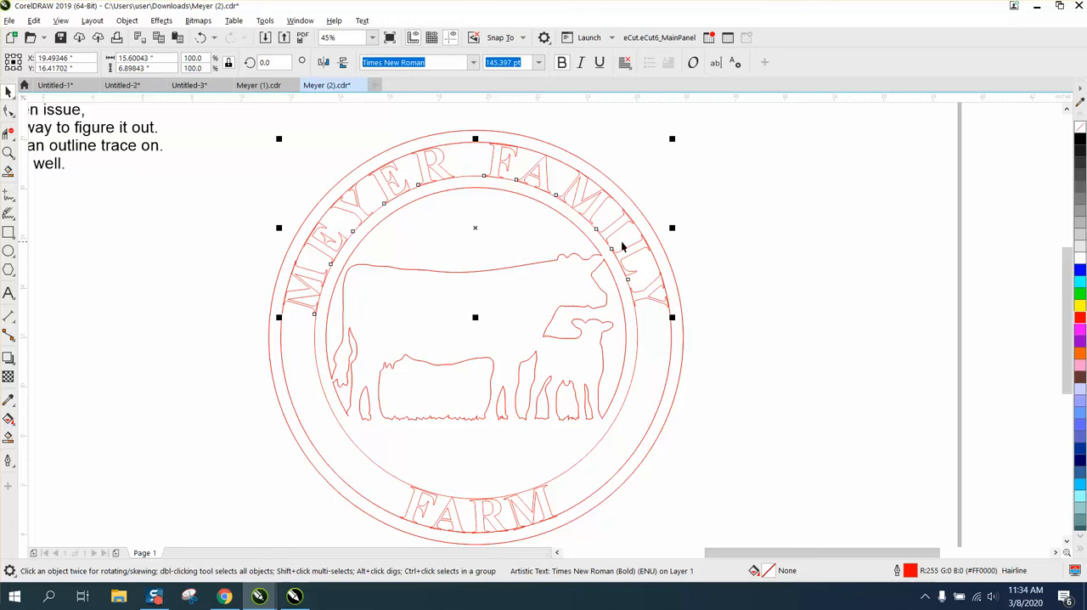
- Enlarge the circle along the base of the upper text to about 13.14 inches so it overlaps the letters
left_click(9, 152)
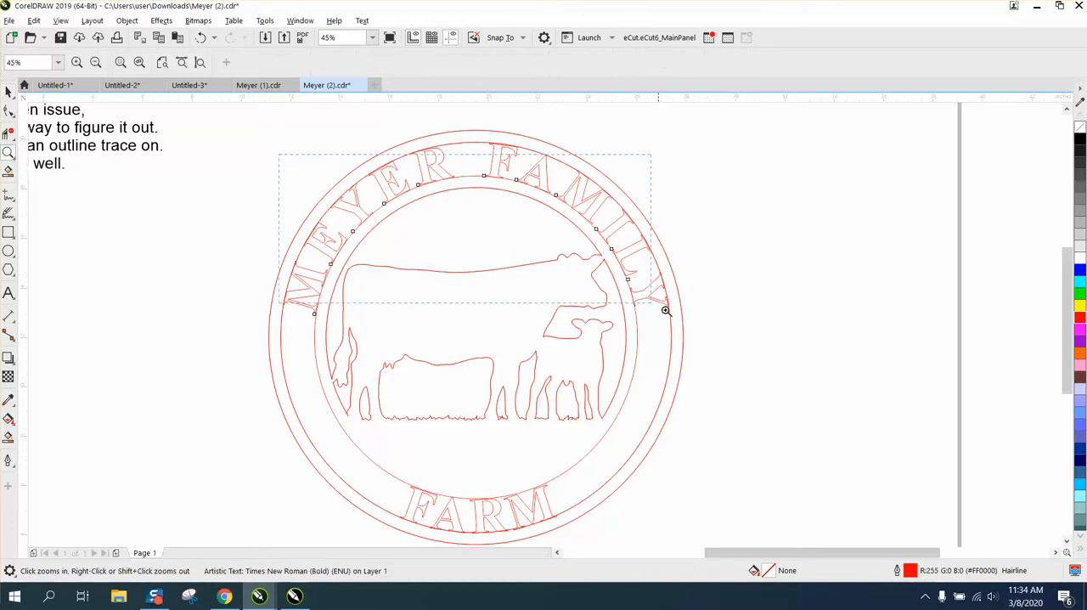
left_click(777, 356)
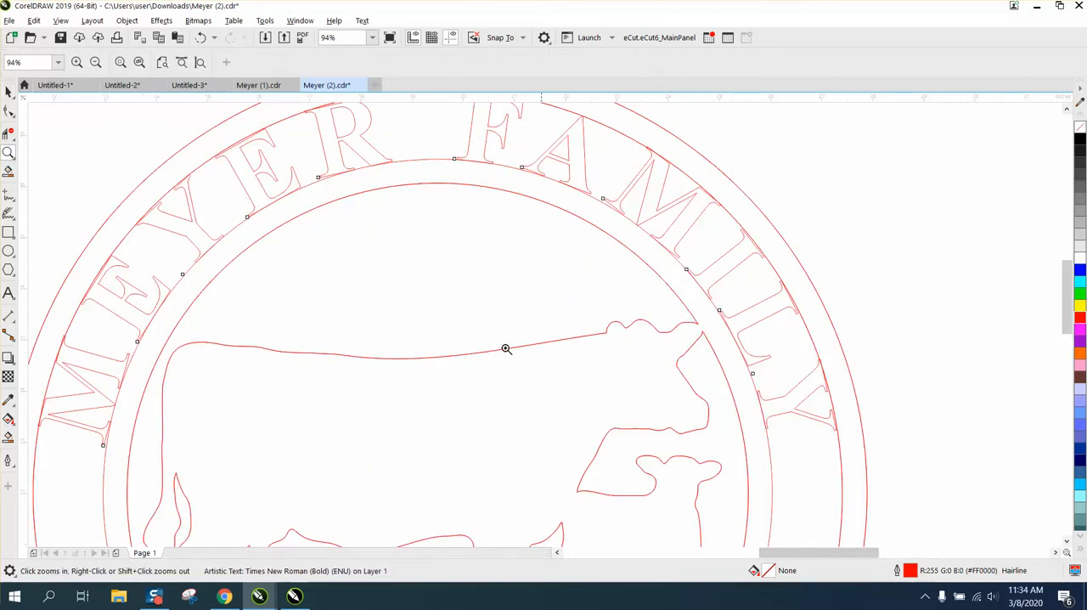
left_click(7, 91)
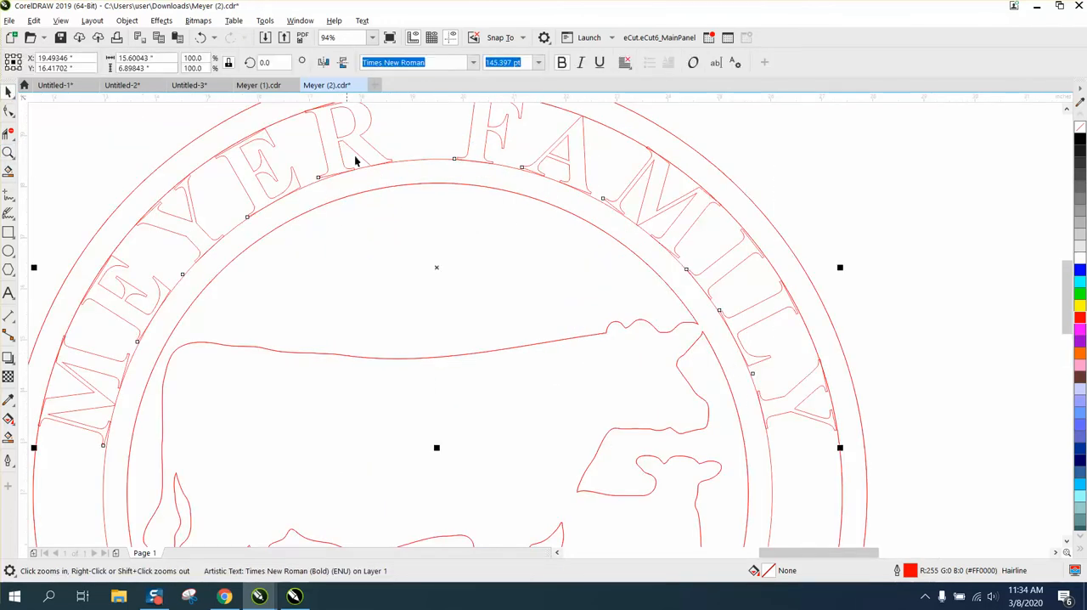
left_click(827, 140)
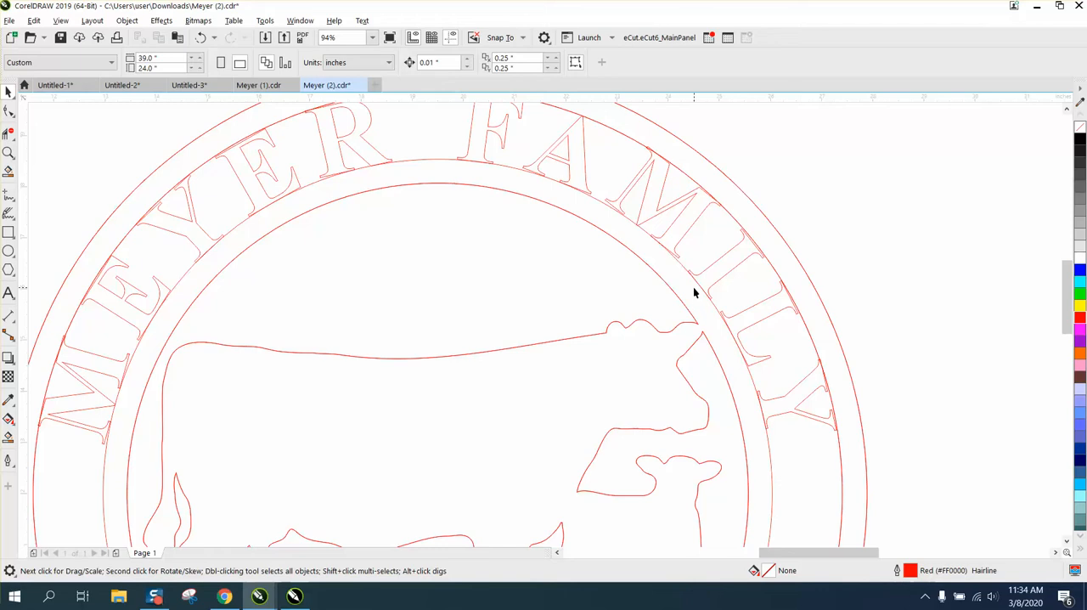
left_click(770, 446)
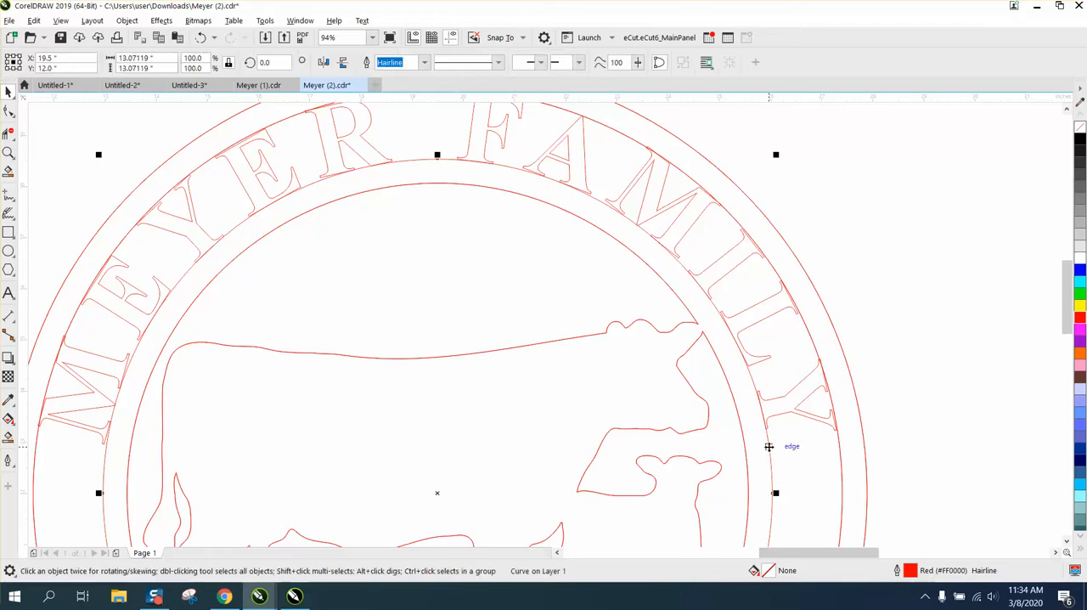
left_click_drag(776, 153, 776, 151)
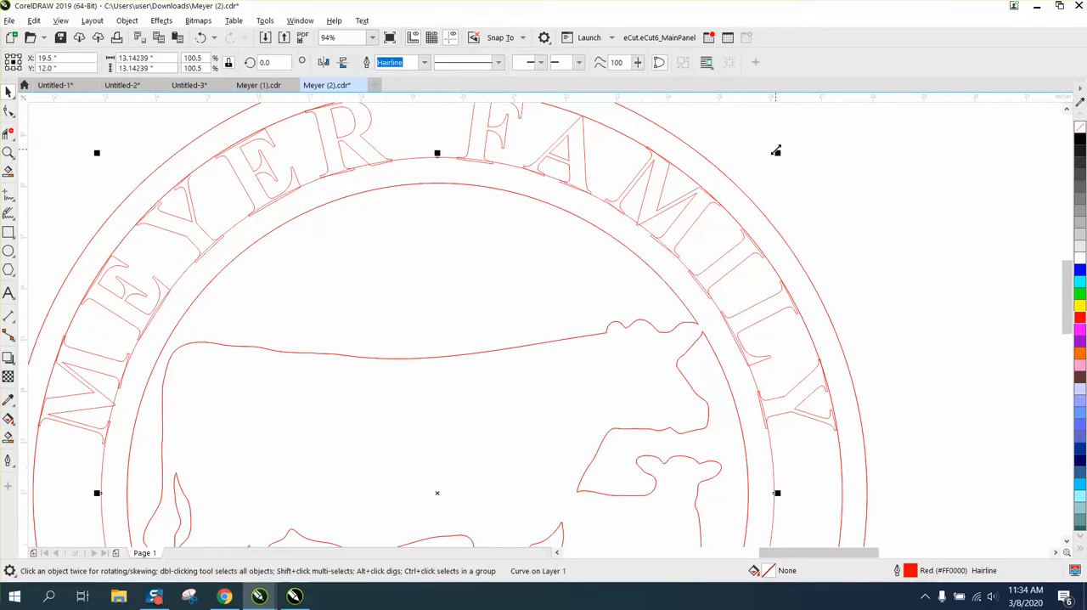
- Shrink the circle along the top of the upper text to about 15.74 inches so it overlaps the letters
left_click(685, 174)
scroll(722, 157, "down", 2)
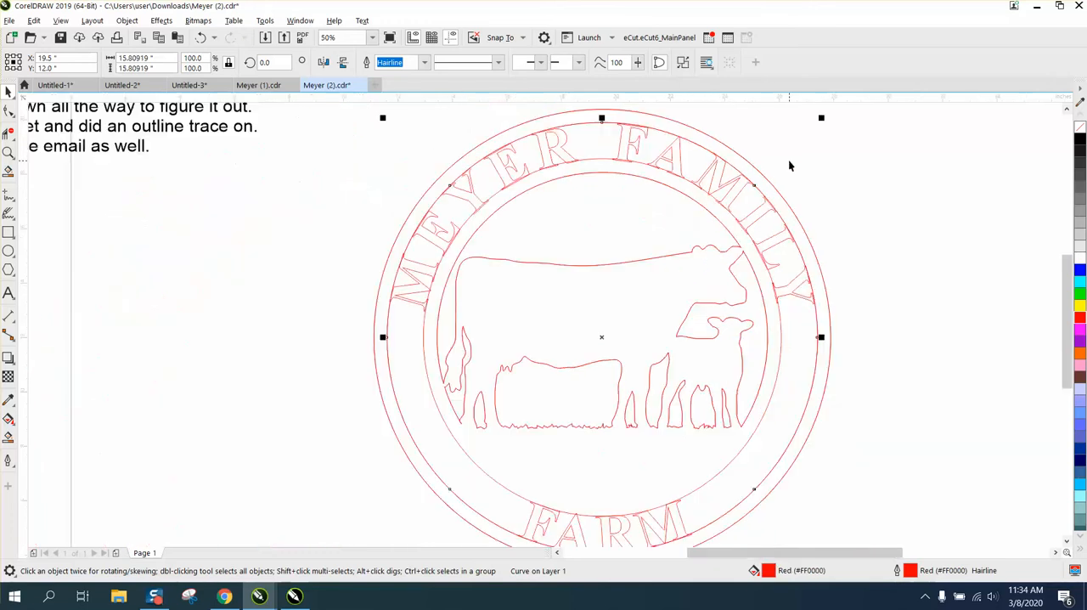
left_click_drag(821, 117, 820, 124)
key("p")
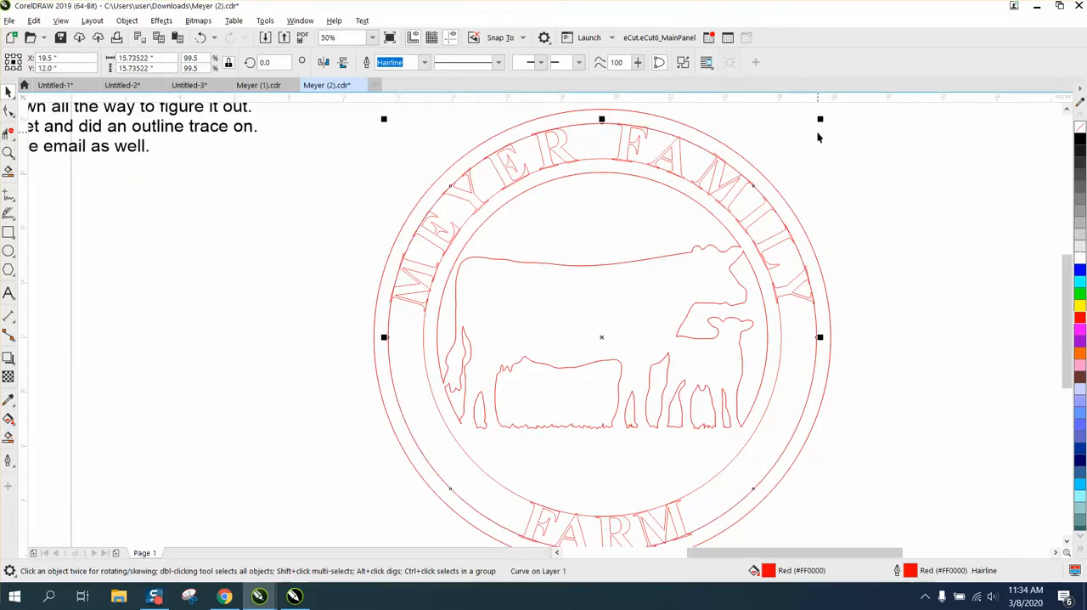
- Convert the upper arched text to curves
left_click(9, 152)
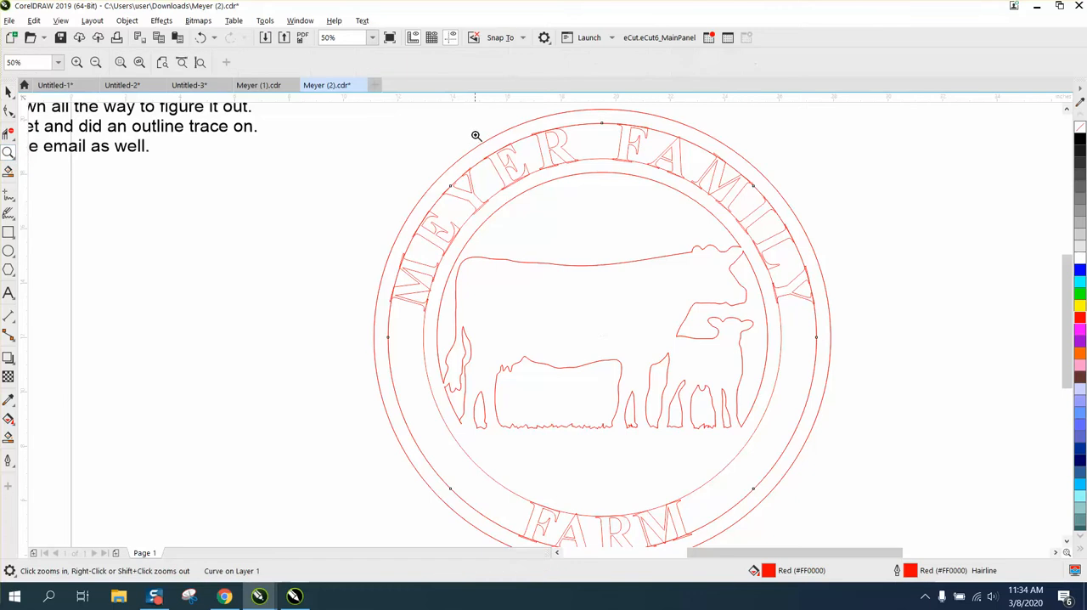
left_click_drag(684, 231, 685, 232)
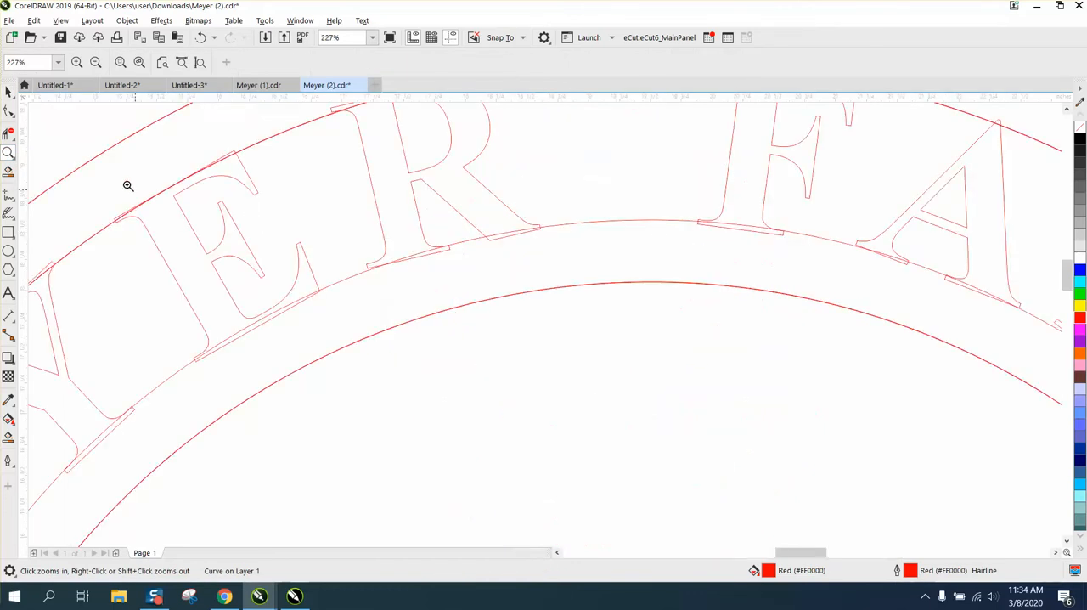
left_click(8, 91)
left_click(249, 192)
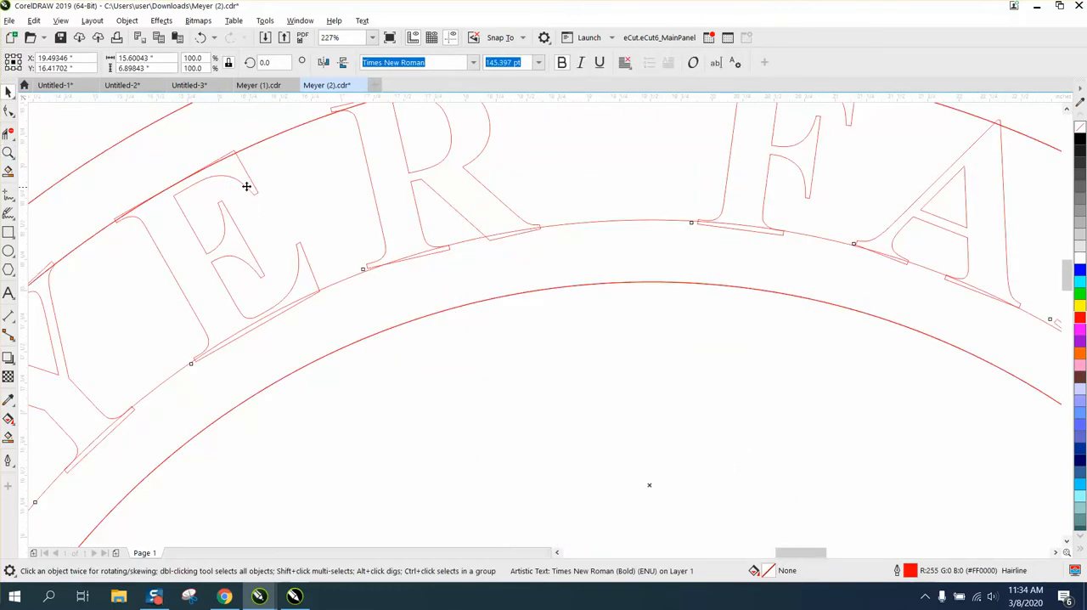
left_click(128, 20)
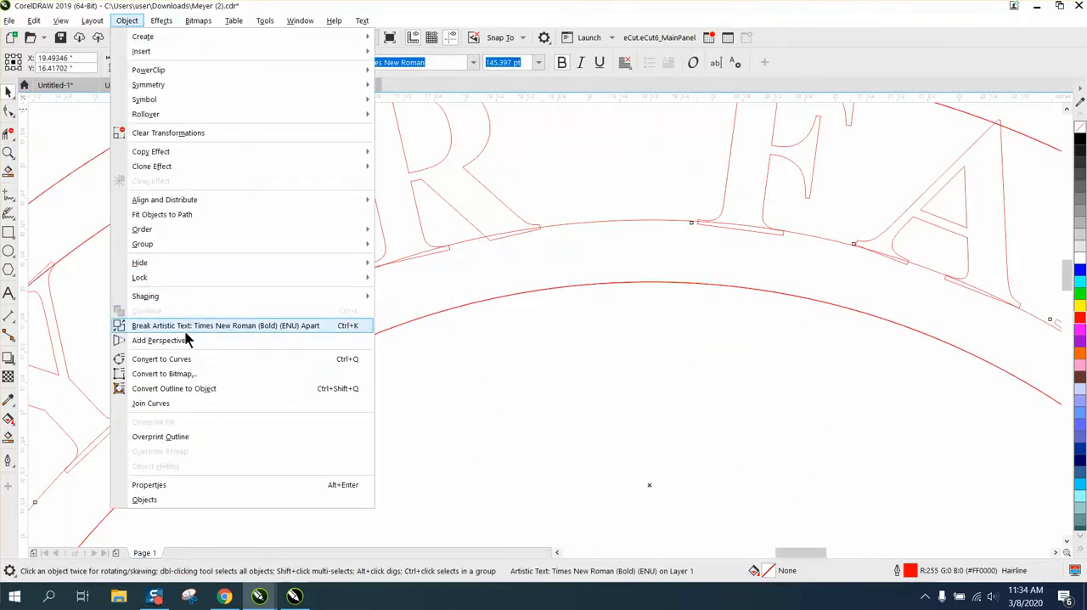
left_click(123, 358)
- Delete the overlapping segments at the top and base of the first word's second E and at the feet of its R with Virtual Segment Delete
left_click(8, 134)
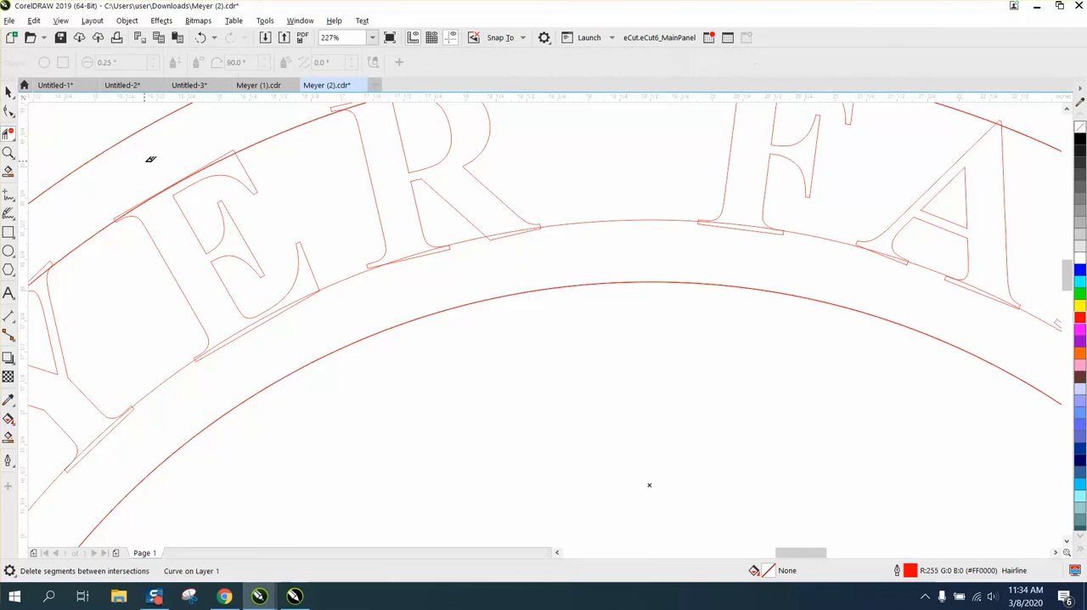
left_click(153, 193)
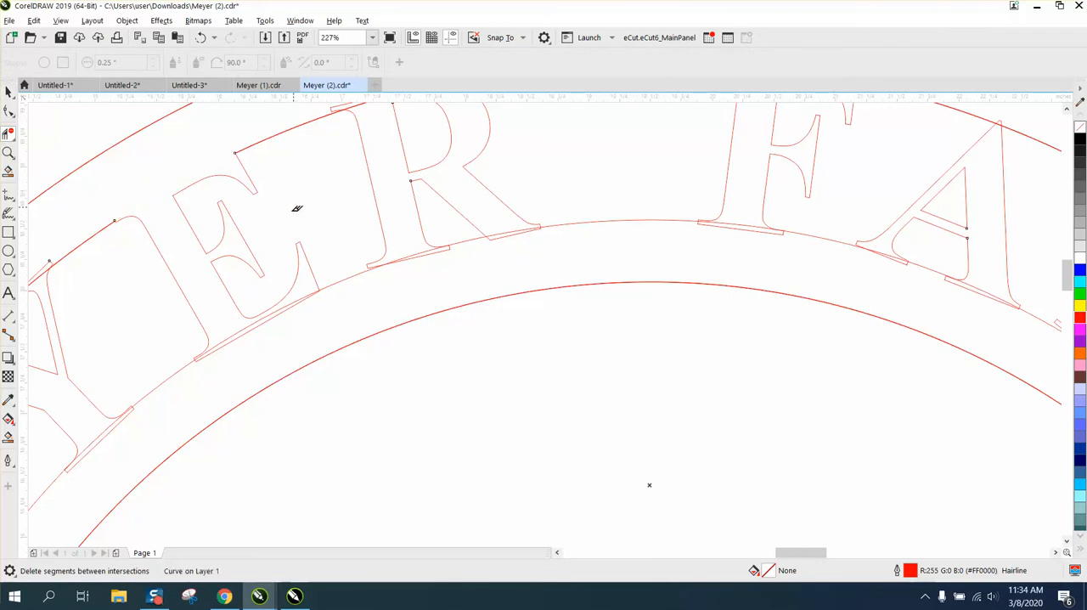
left_click(236, 325)
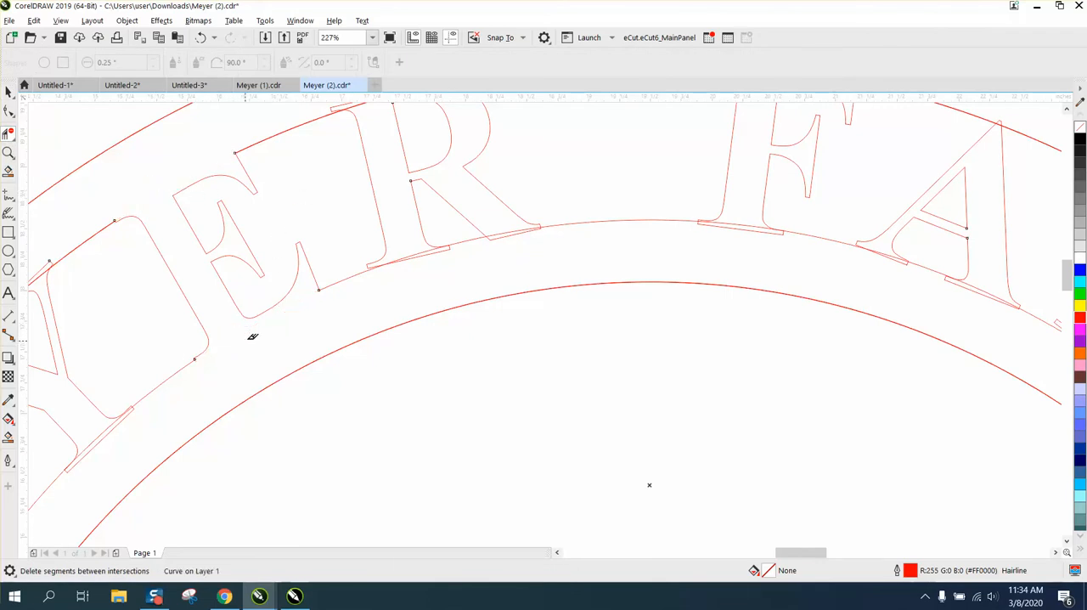
left_click(417, 259)
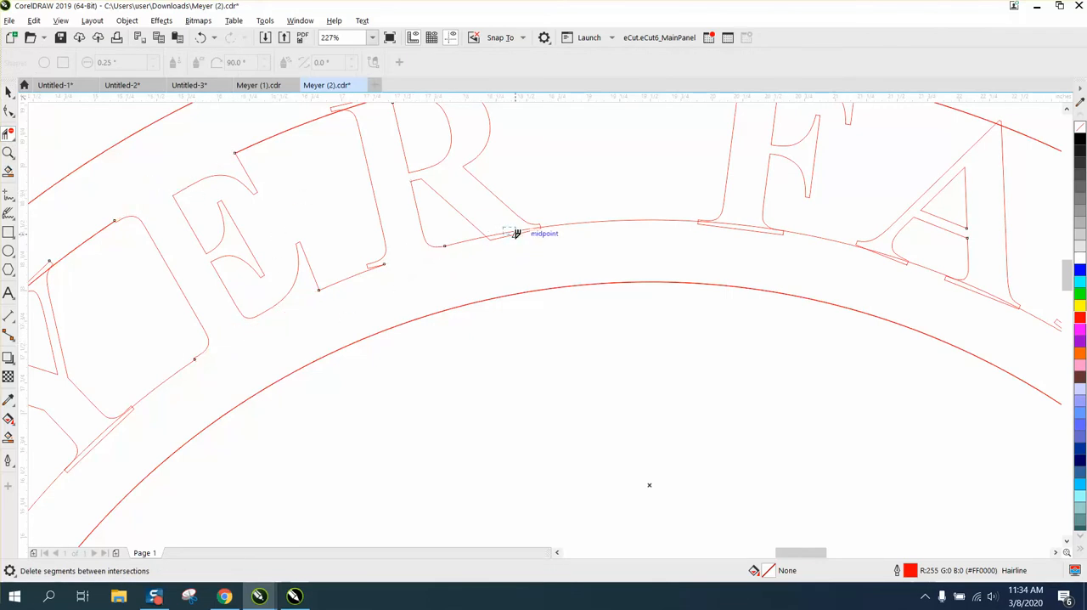
left_click(516, 230)
- Delete the overlapping segments at the tops of the R and F and at the feet of the F and A with Virtual Segment Delete
scroll(411, 208, "down", 3)
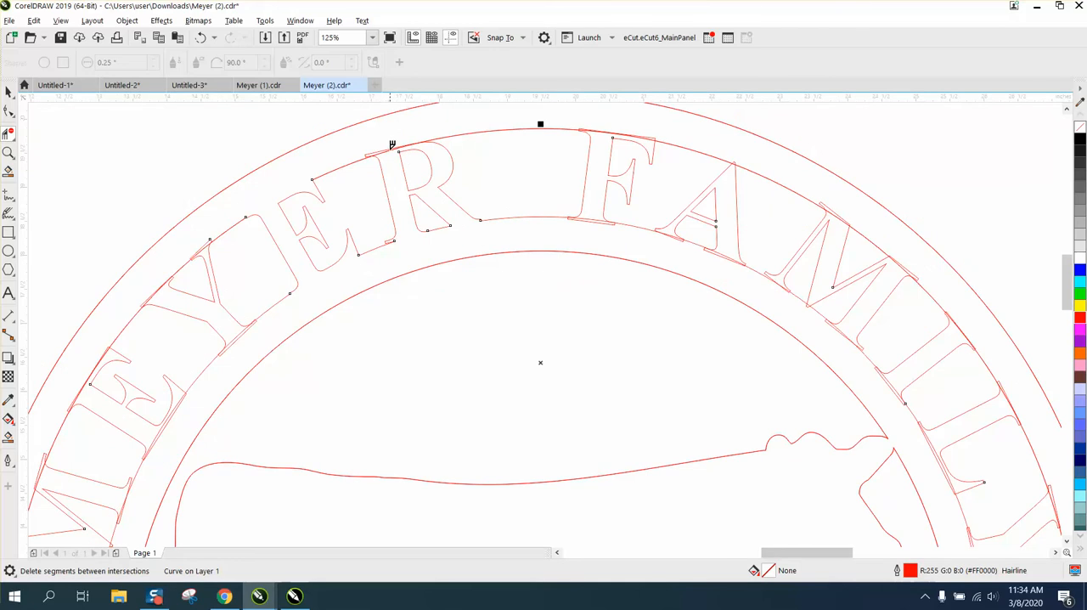
left_click(391, 147)
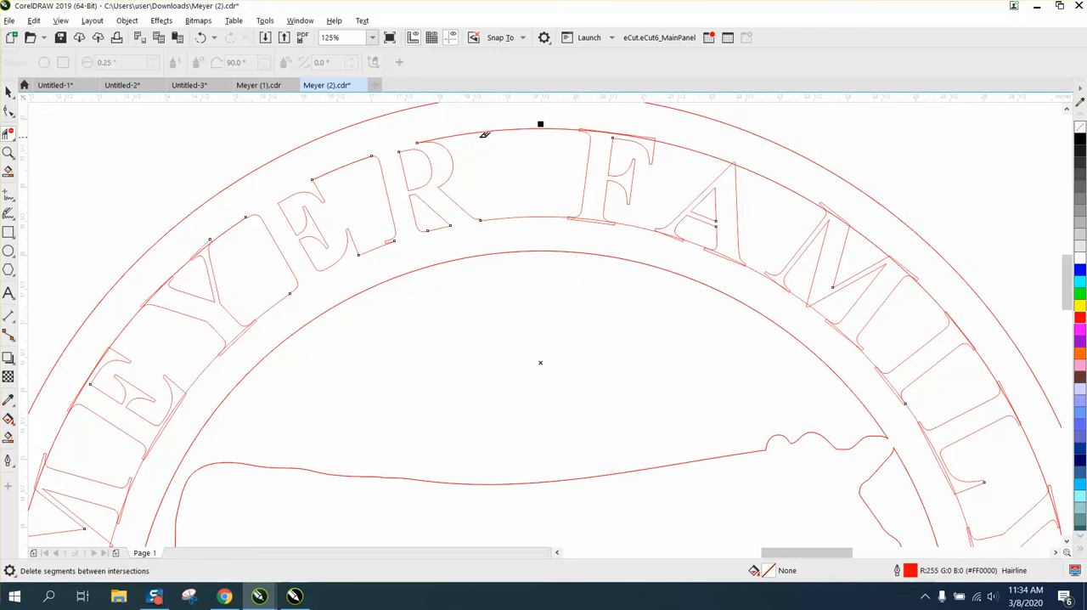
left_click(604, 125)
left_click(591, 223)
left_click(676, 235)
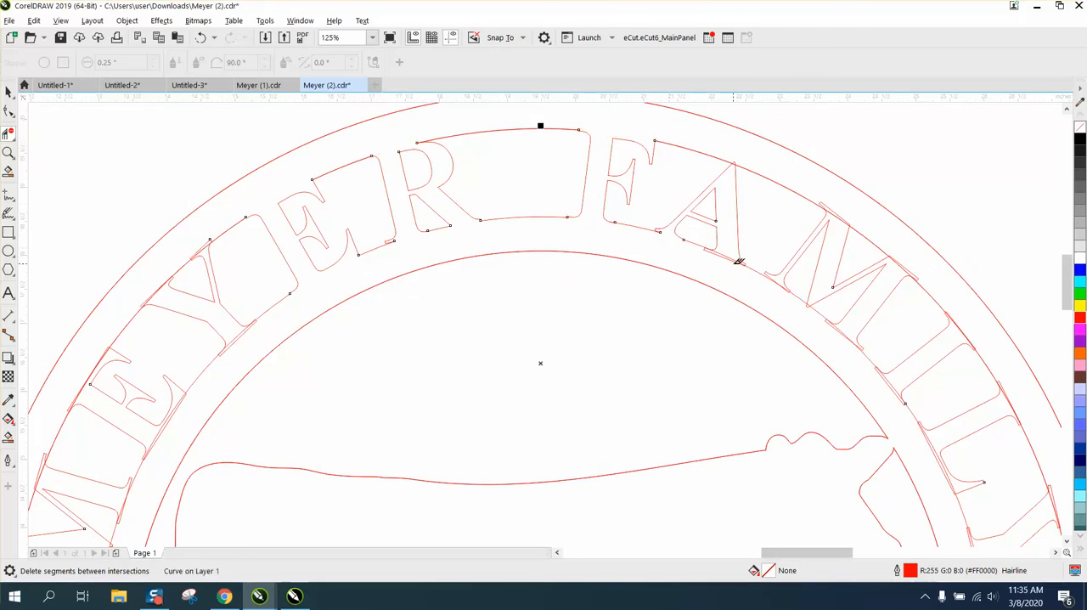
left_click(735, 255)
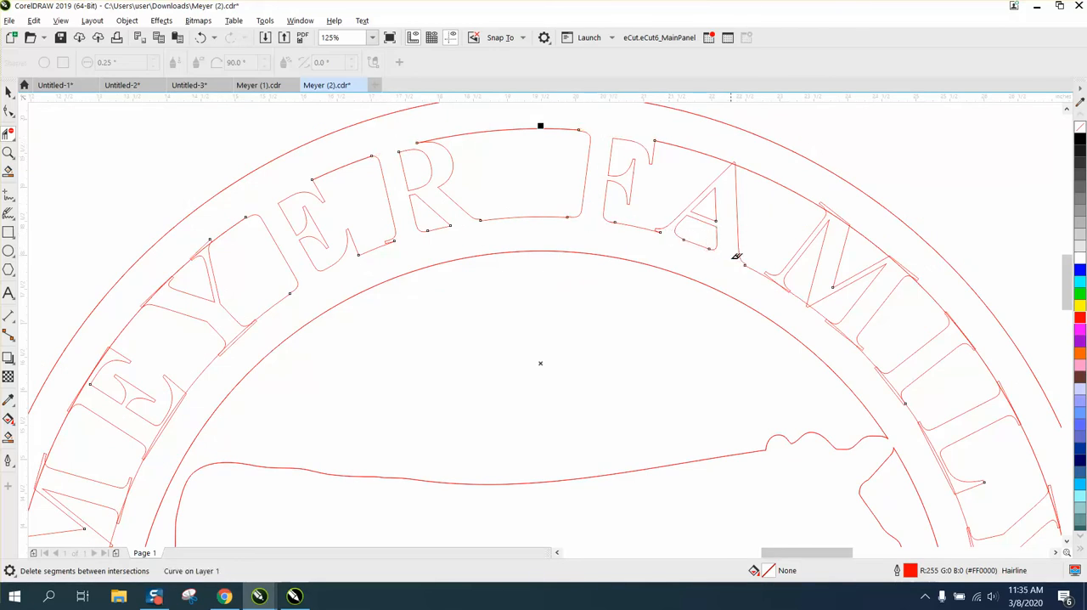
- Delete the tip of the A in FAMILY where its apex overlaps the upper circle, keeping the letter's strokes intact
left_click(739, 164)
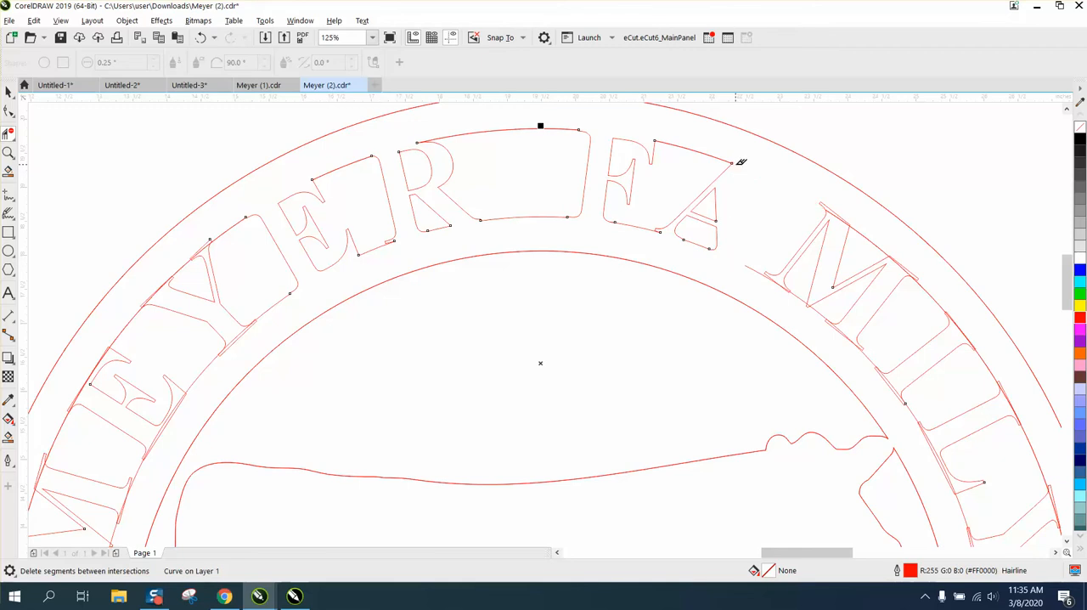
left_click(200, 38)
left_click(8, 152)
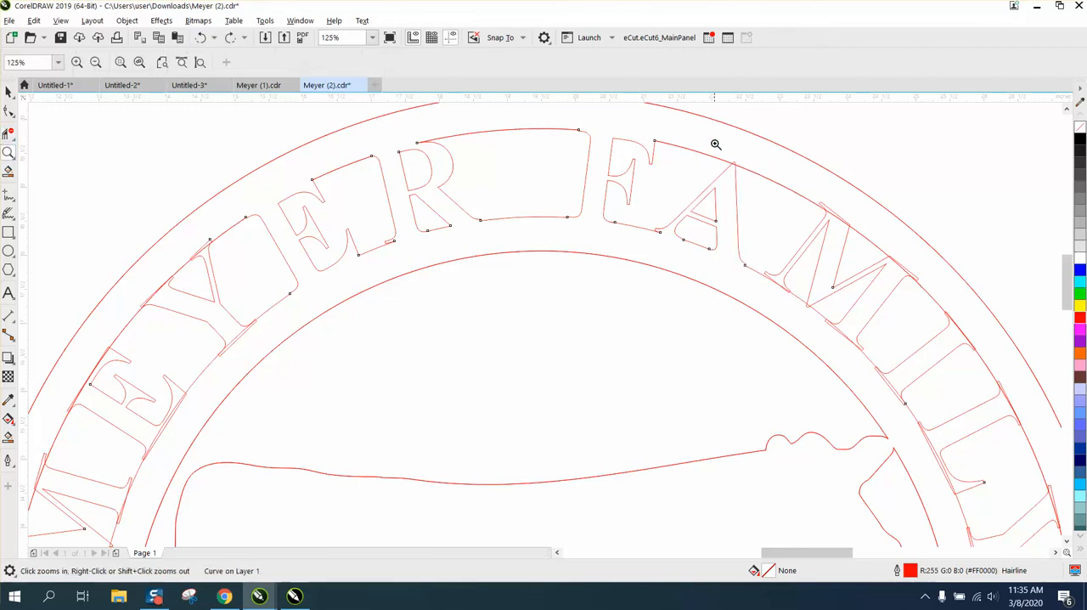
left_click_drag(716, 144, 824, 265)
left_click(8, 111)
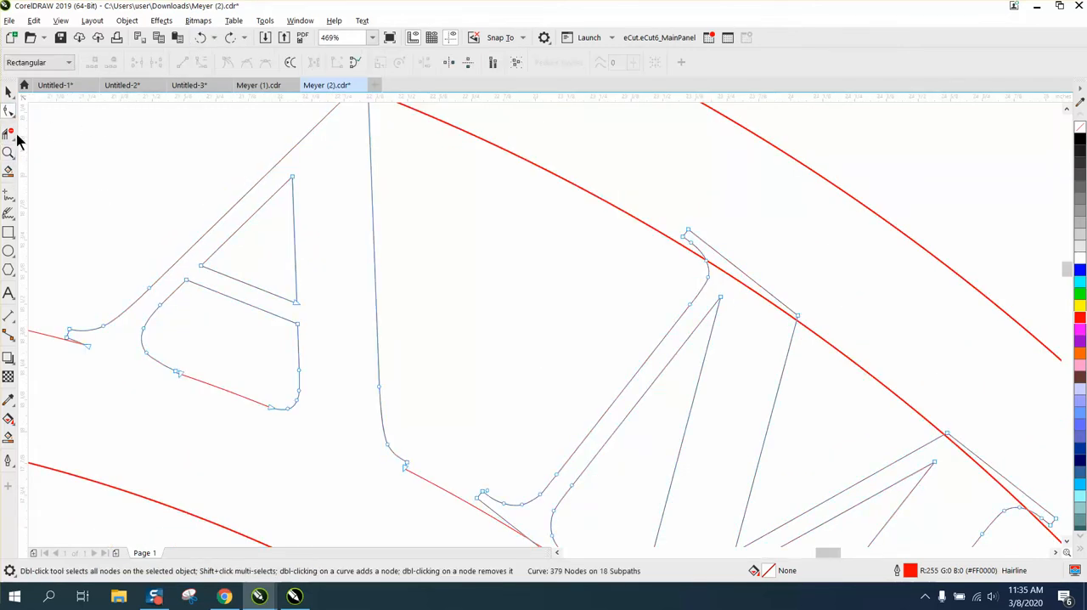
scroll(615, 213, "down", 2)
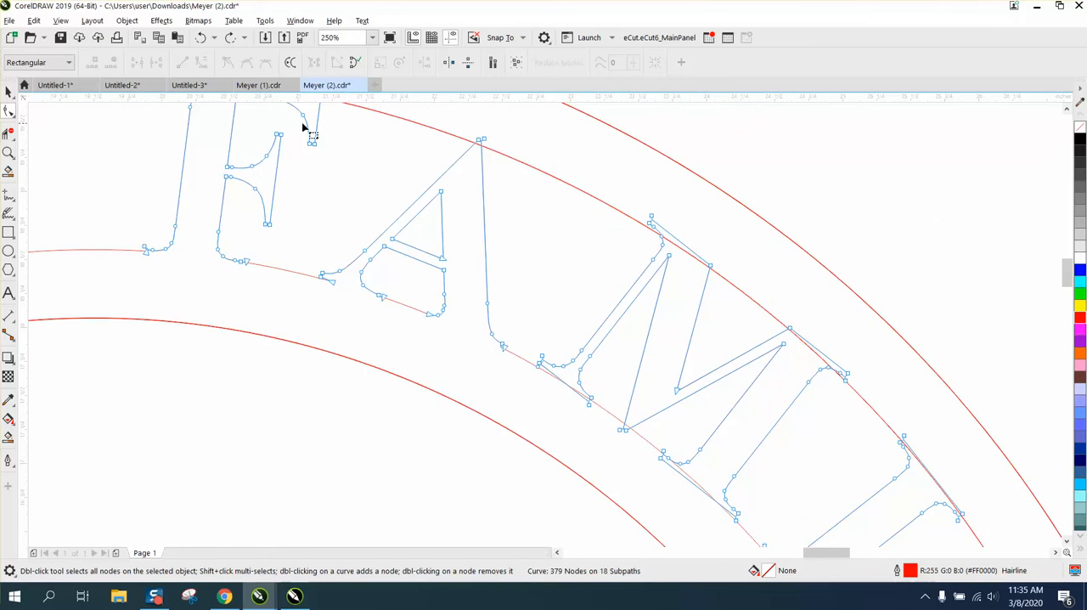
left_click(9, 133)
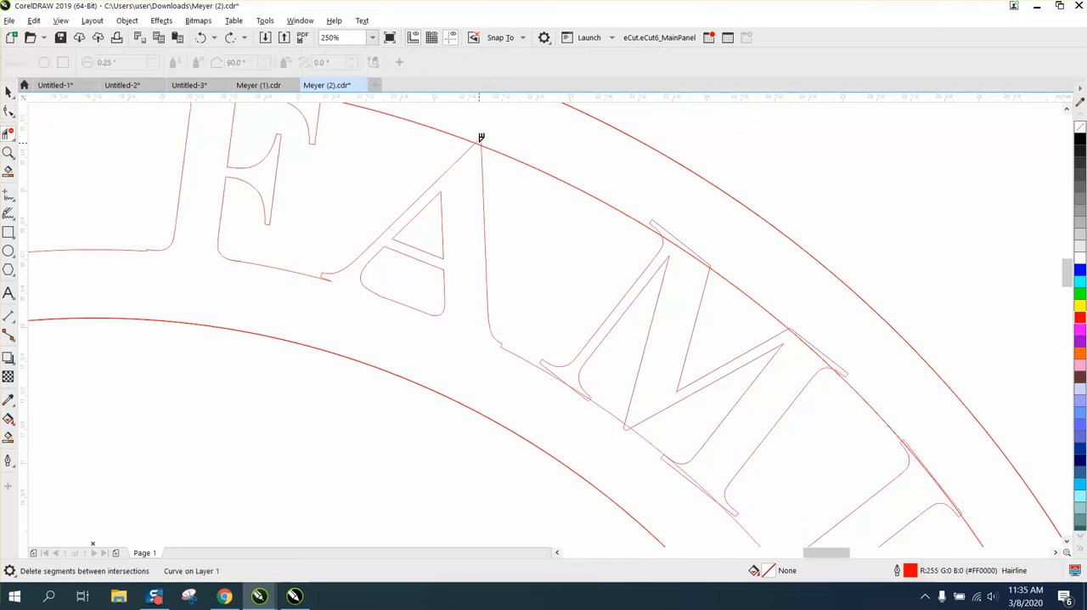
left_click(481, 138)
- Delete the overlapping segments at the tops of the M, I and L in FAMILY and at the base of the L
left_click(697, 256)
left_click(819, 343)
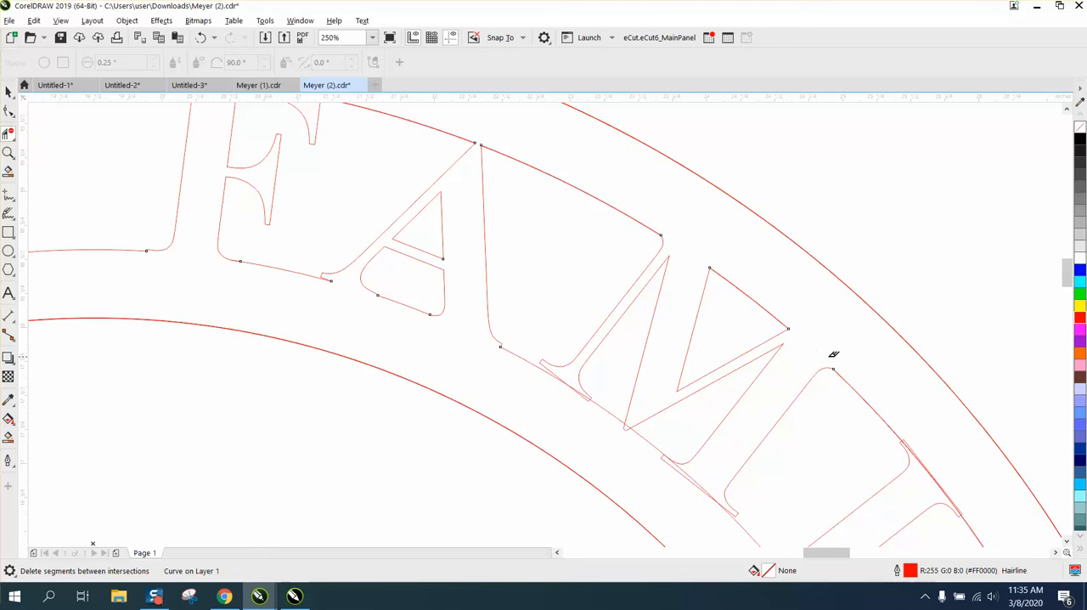
scroll(773, 306, "down", 2)
left_click(852, 391)
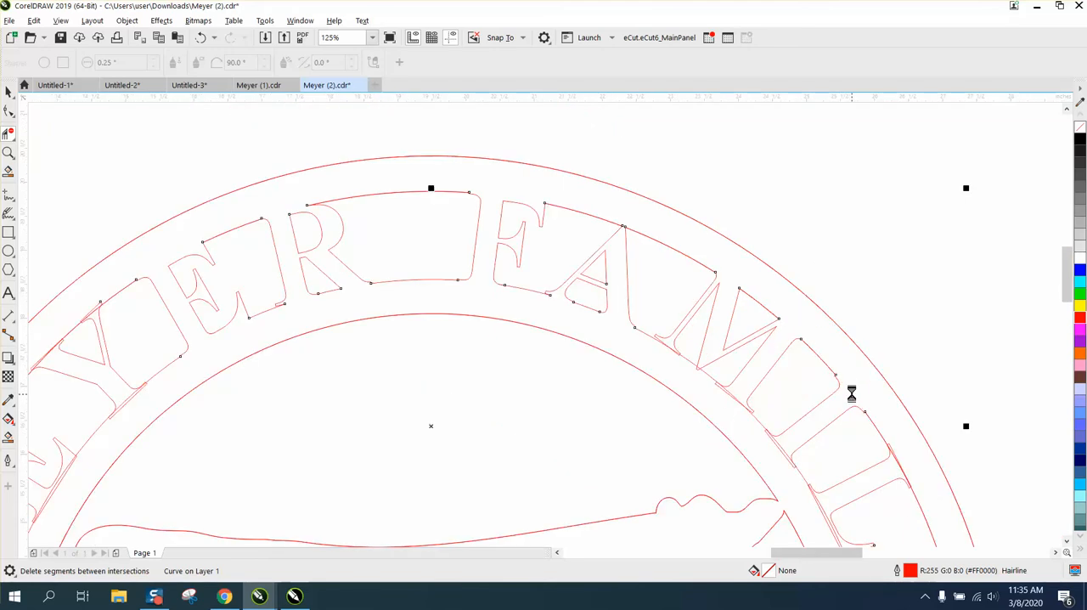
left_click(902, 459)
left_click(900, 457)
left_click(816, 509)
left_click(822, 494)
- Try to delete the overlapping segments at the base of the I and the adjacent foot of the M in FAMILY
left_click(767, 419)
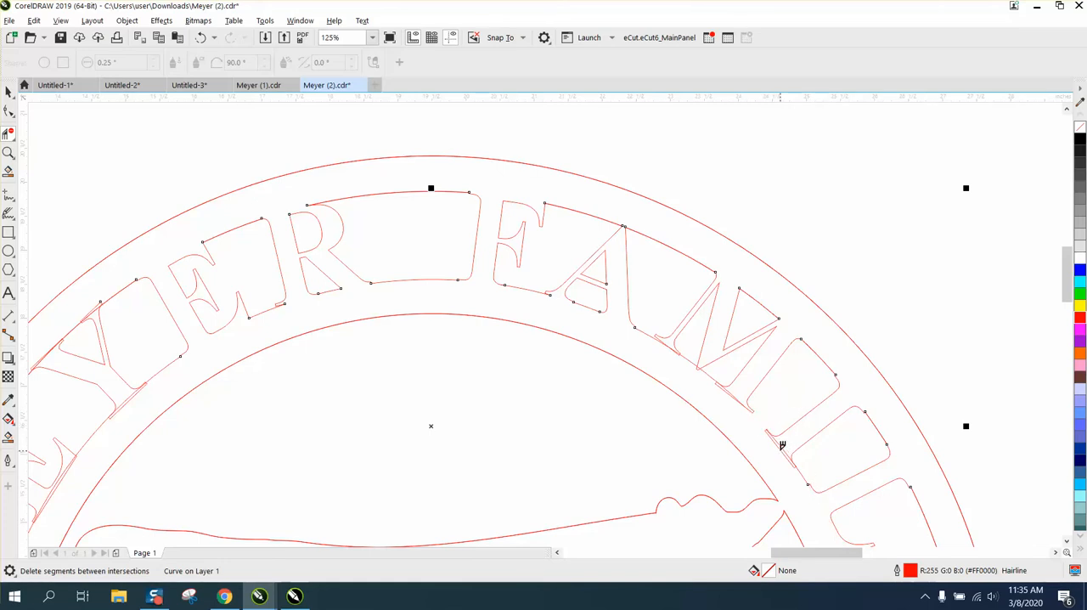
left_click(783, 447)
left_click(9, 152)
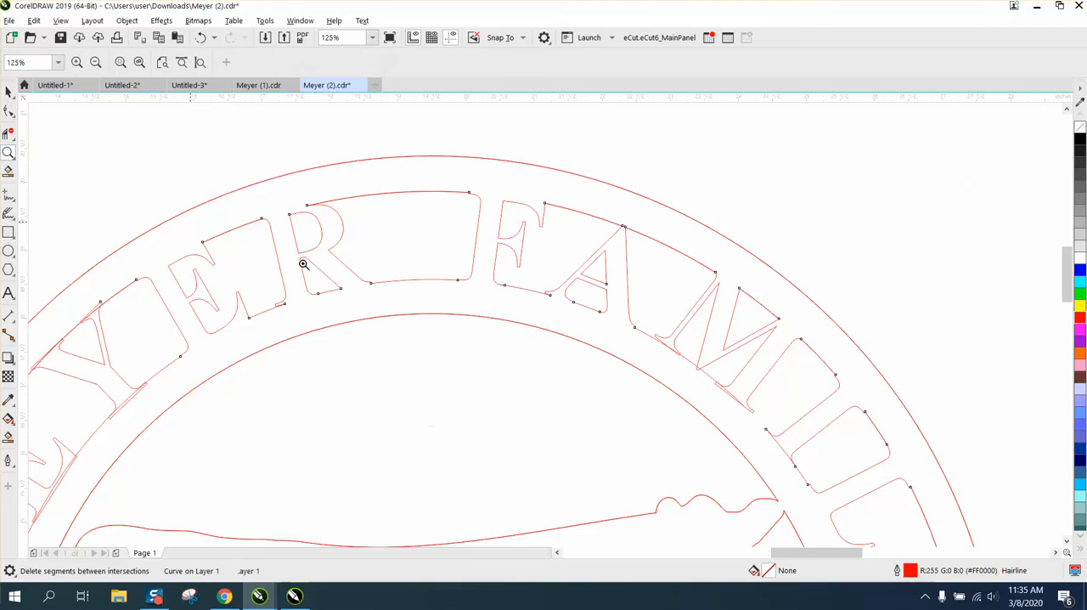
left_click_drag(559, 268, 903, 512)
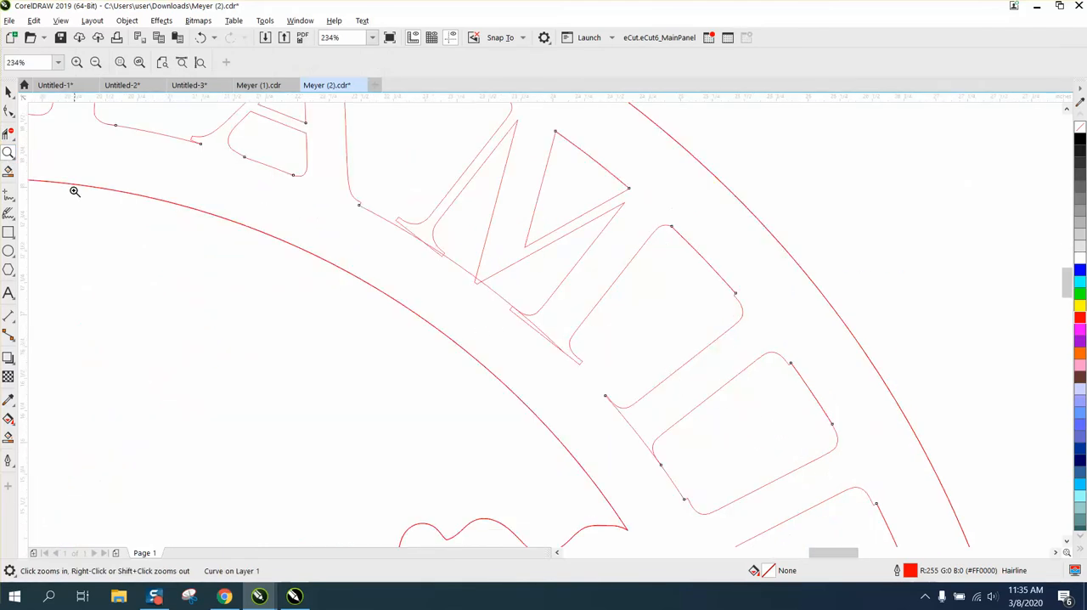
left_click(9, 134)
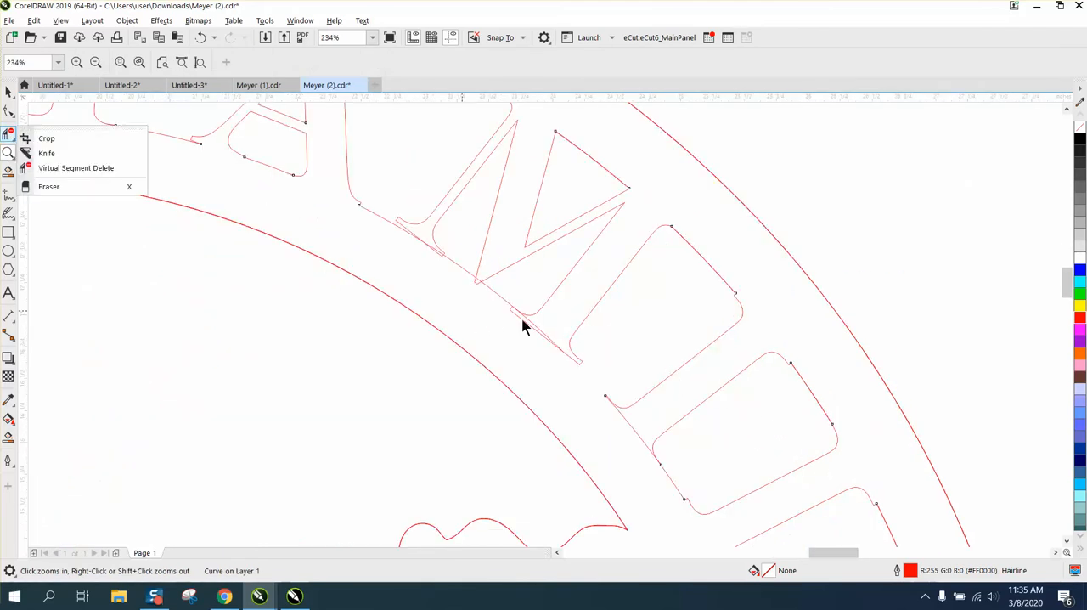
left_click(76, 167)
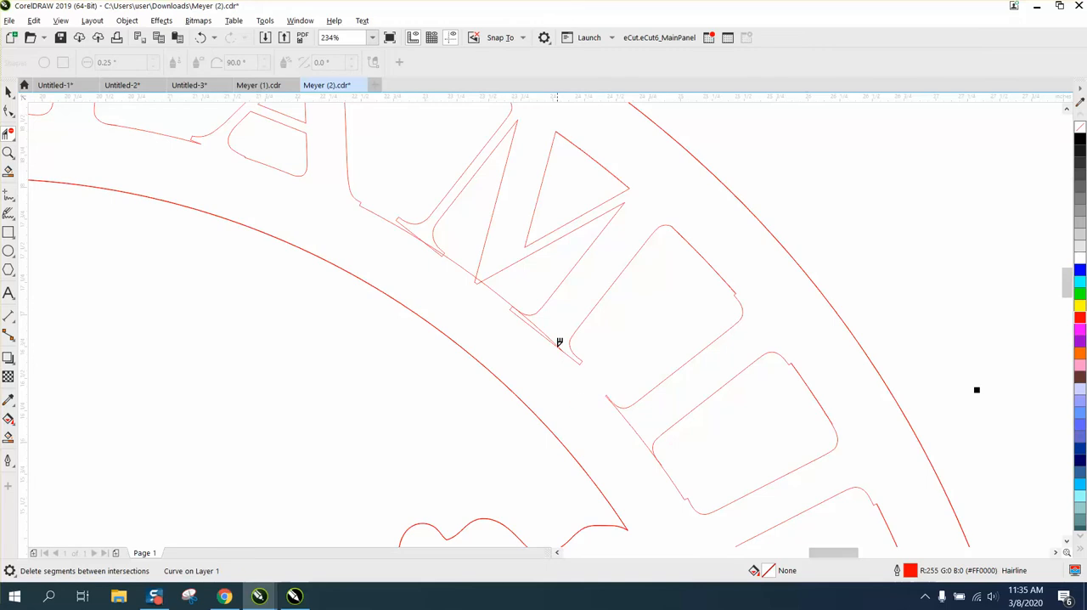
left_click(542, 334)
left_click(568, 345)
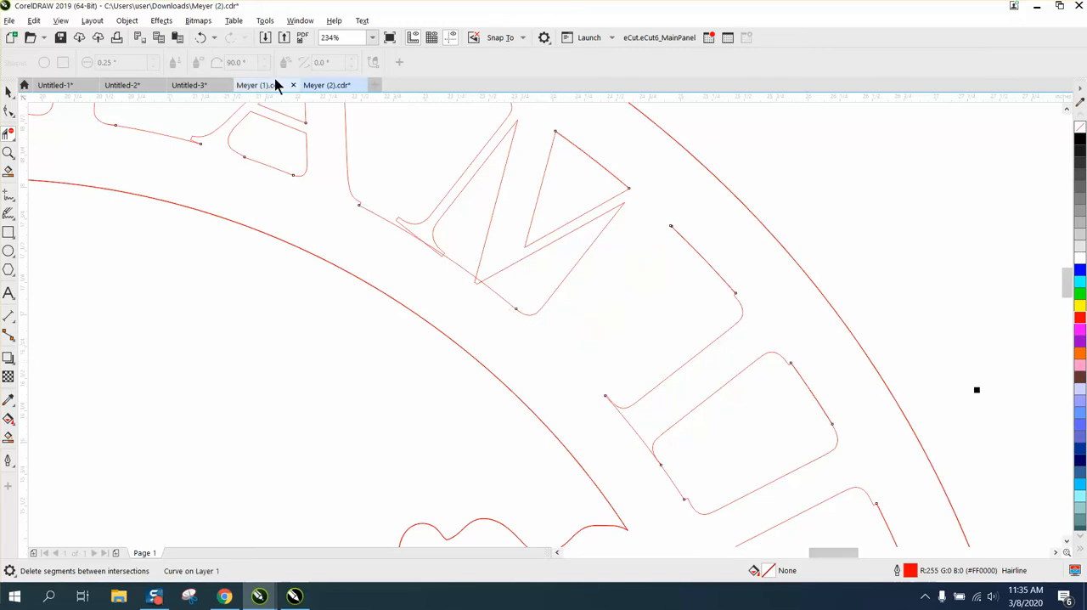
- Undo the last four segment deletions around the bases of the M and I in FAMILY
left_click(202, 39)
left_click(202, 40)
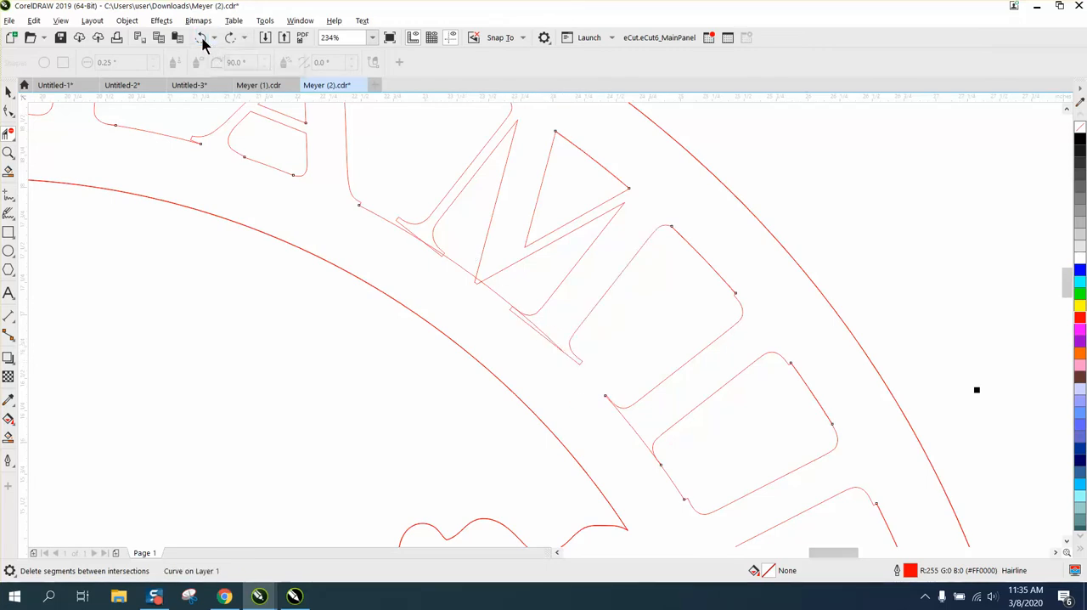
left_click(201, 39)
left_click(201, 39)
- Delete the overlapping segments at the base of the I and at both feet and the lower vertex of the M in FAMILY
left_click(630, 424)
left_click(549, 339)
left_click(551, 337)
left_click(476, 279)
left_click(429, 240)
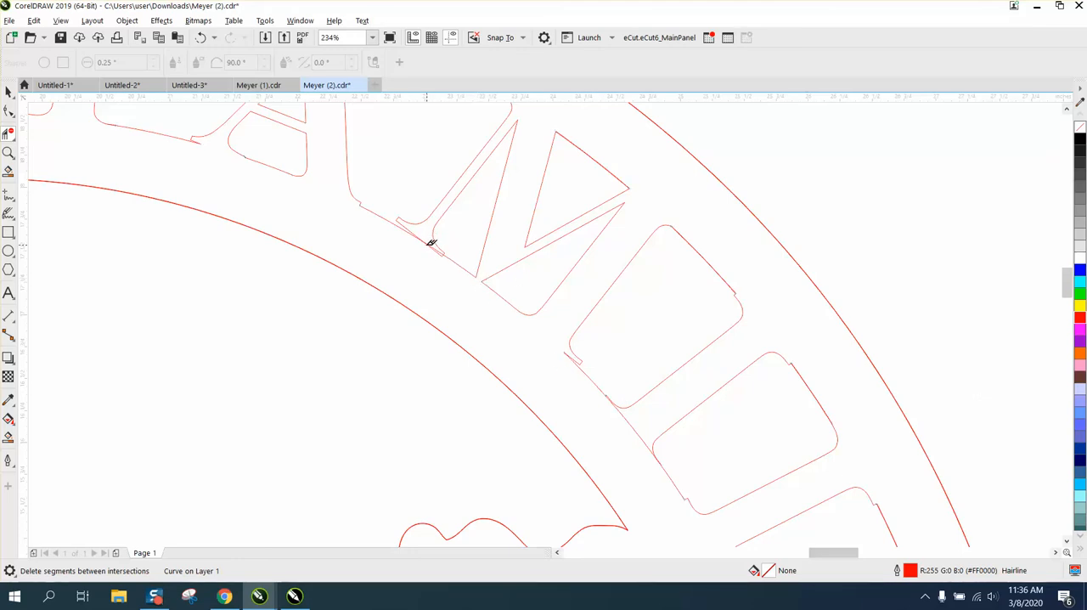
- Delete the overlapping segments at the foot and both arms of the Y and along the first E in the first word
scroll(541, 313, "down", 3)
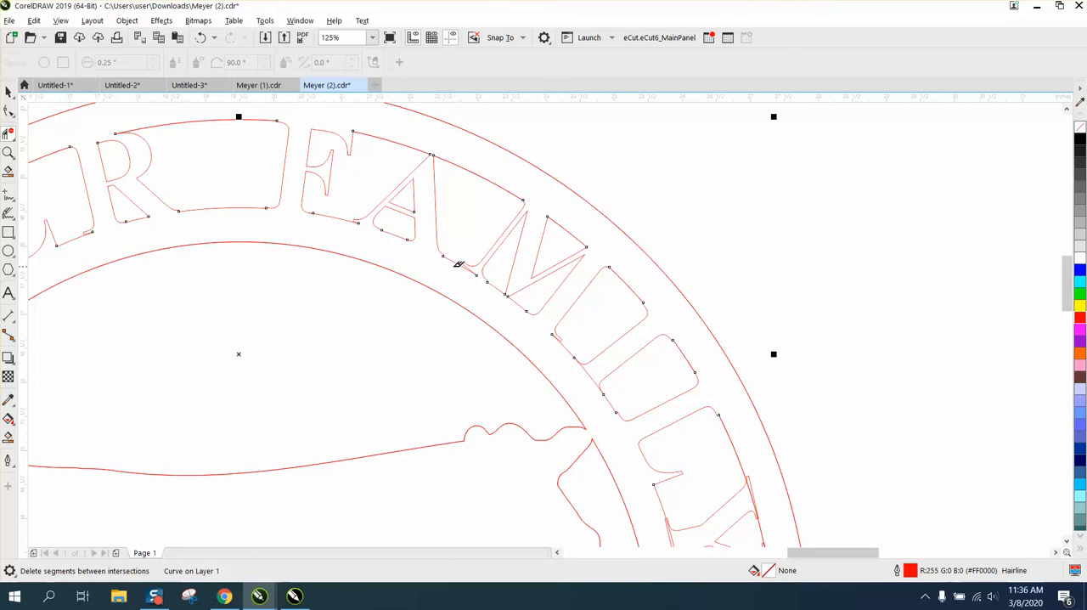
scroll(408, 255, "down", 3)
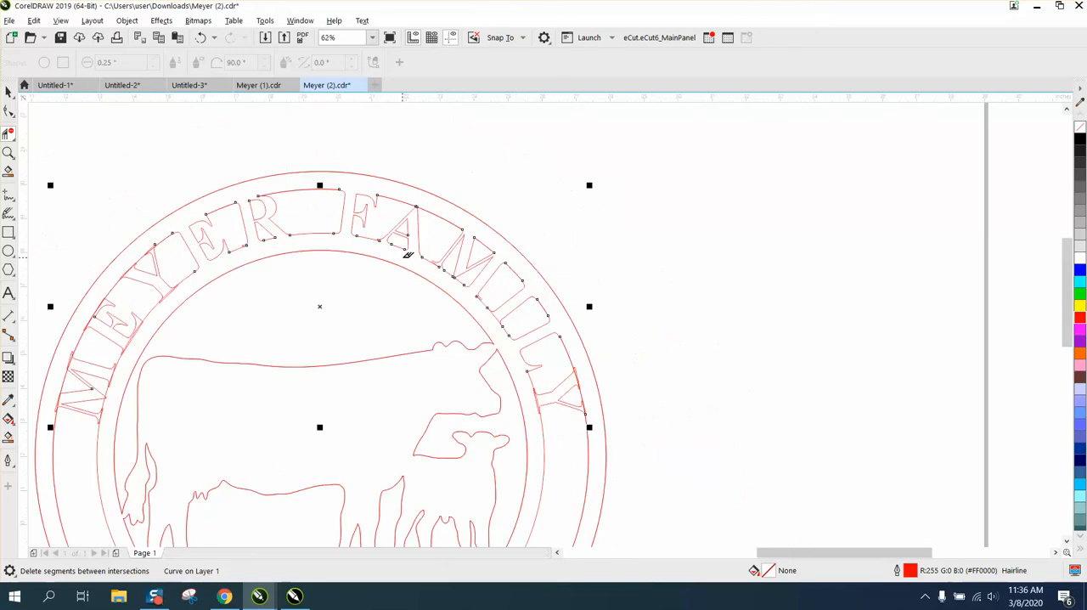
left_click(9, 154)
scroll(112, 217, "down", 1)
left_click_drag(96, 214, 253, 288)
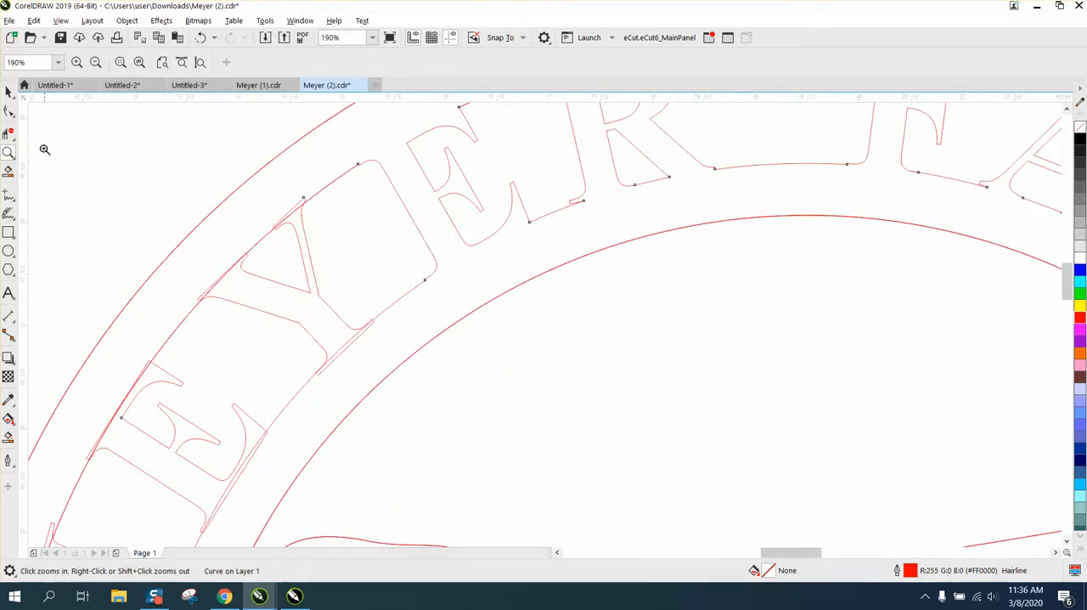
left_click(10, 134)
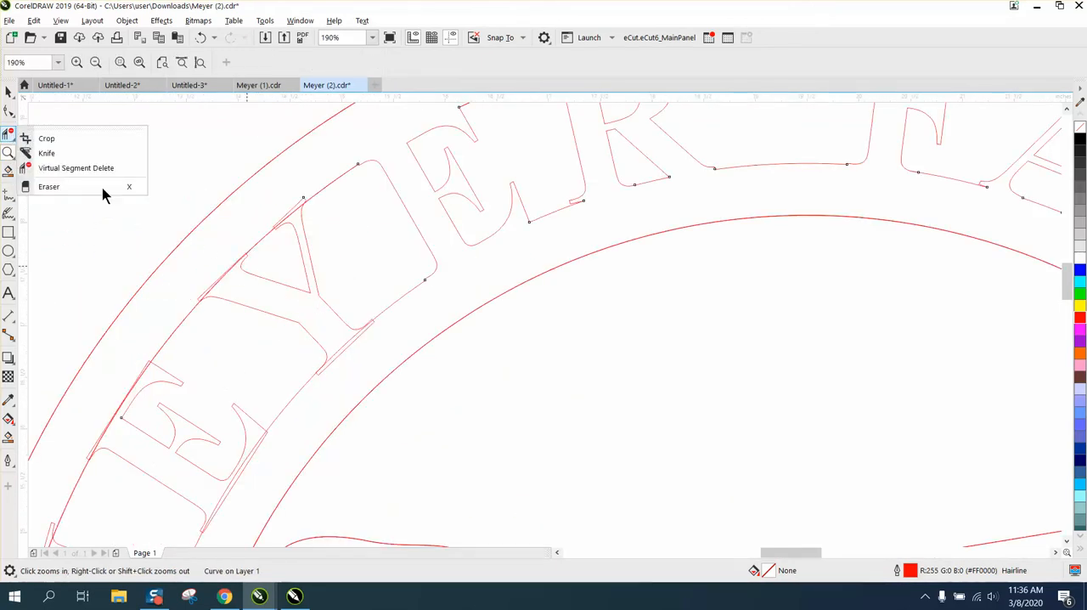
left_click(72, 168)
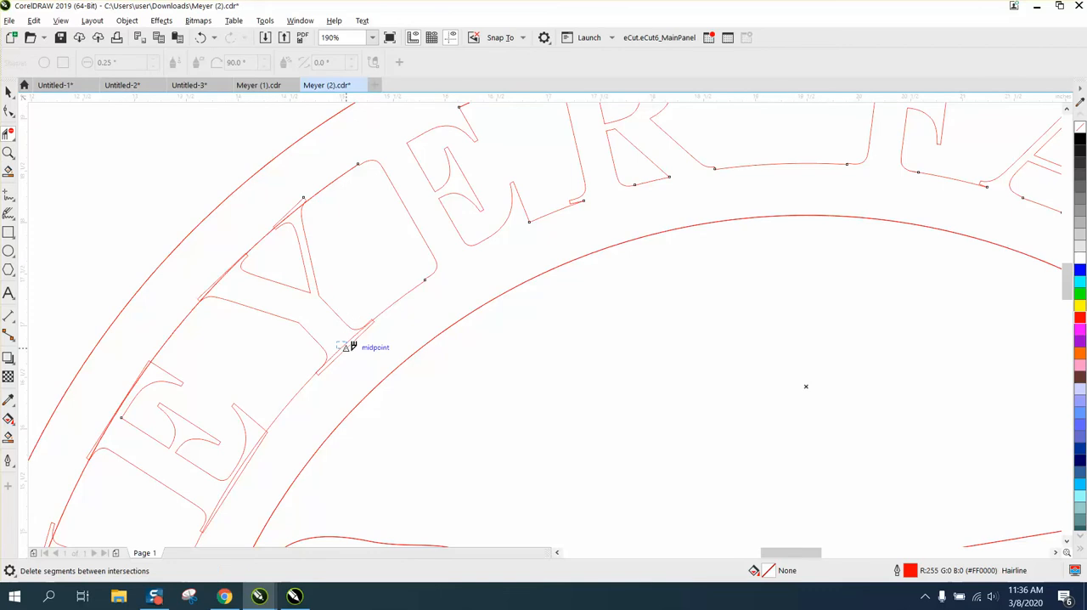
left_click(347, 343)
left_click(225, 270)
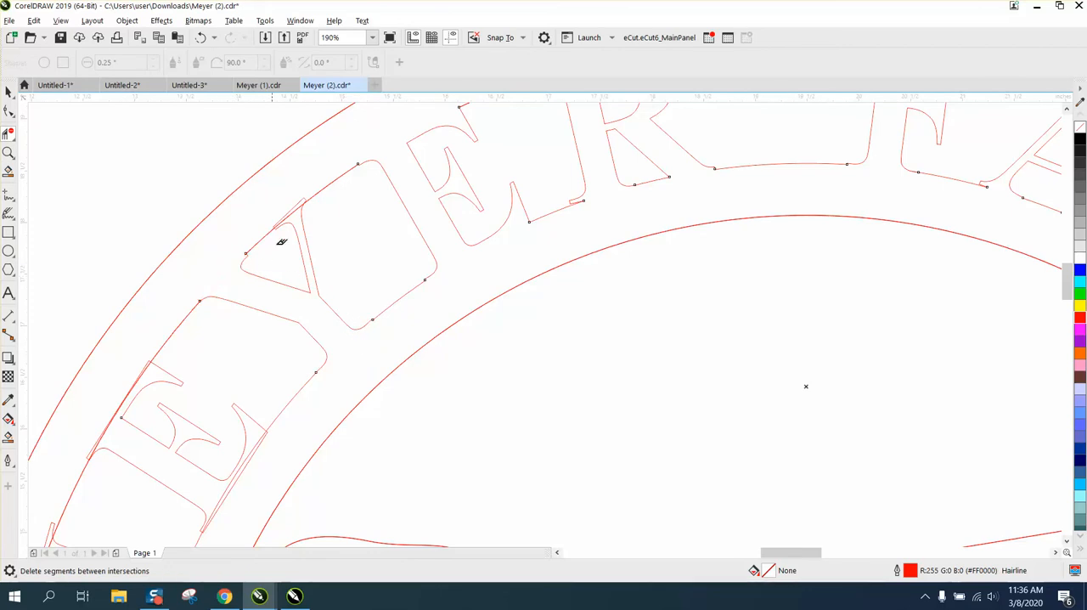
left_click(289, 210)
left_click(298, 209)
left_click(146, 365)
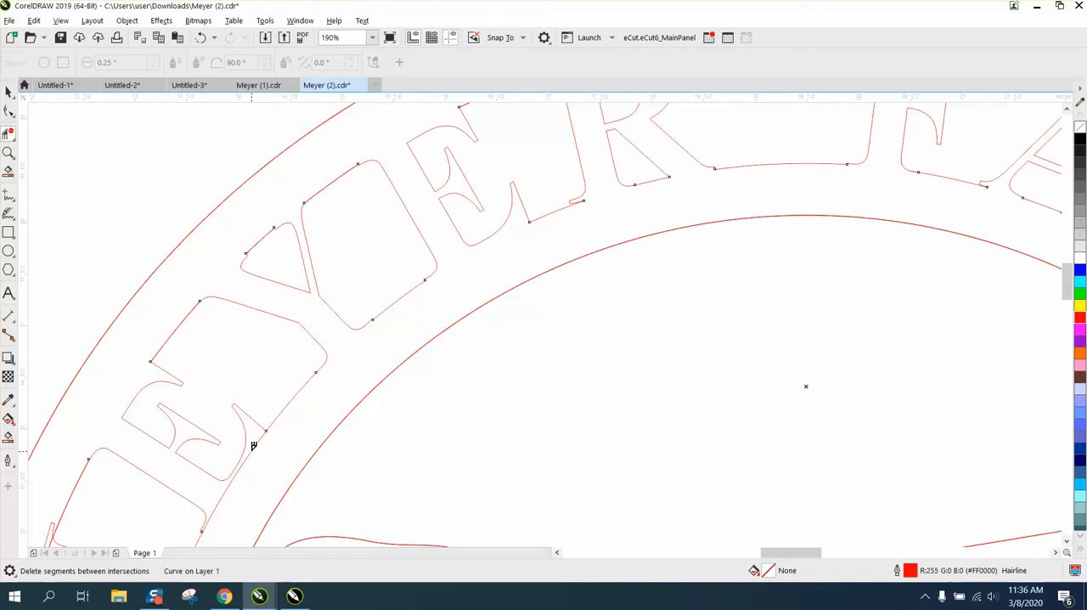
- Delete the overlapping segments at the top serif of the first word's M on the side nearest the E
scroll(279, 450, "down", 5)
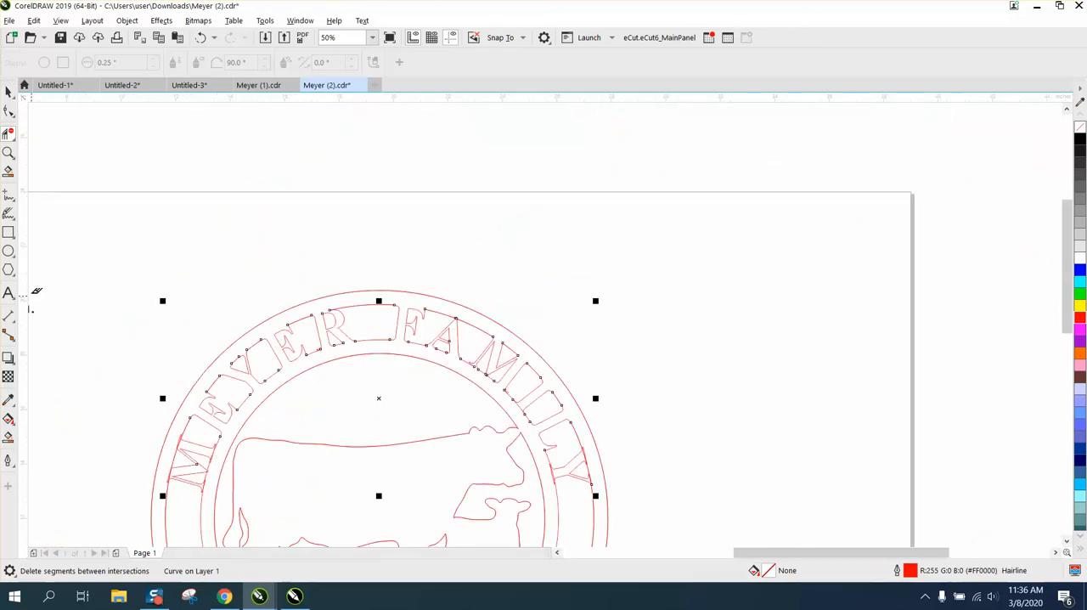
left_click(8, 152)
left_click_drag(148, 414, 288, 497)
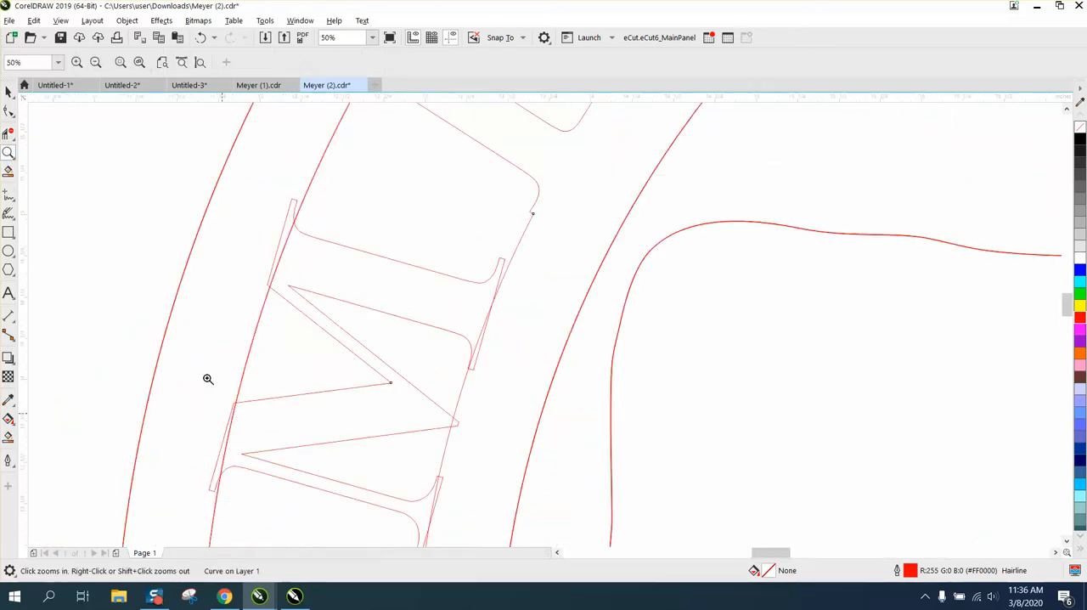
left_click(7, 134)
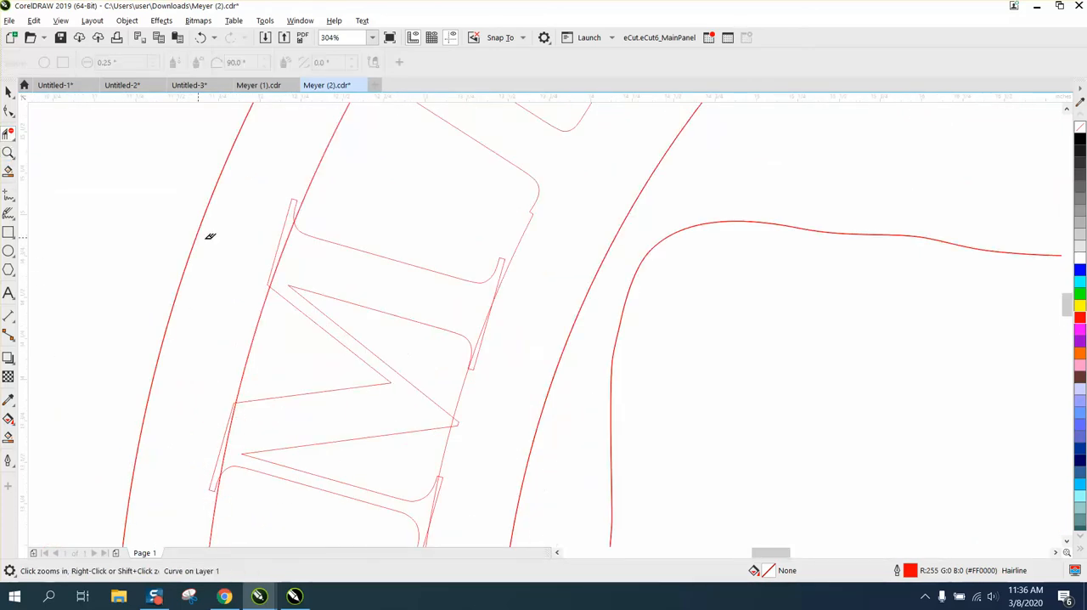
left_click(291, 246)
- Try to delete the overlapping segments at the foot of the first word's M nearest the E, and undo the deletion
left_click_drag(437, 294, 539, 328)
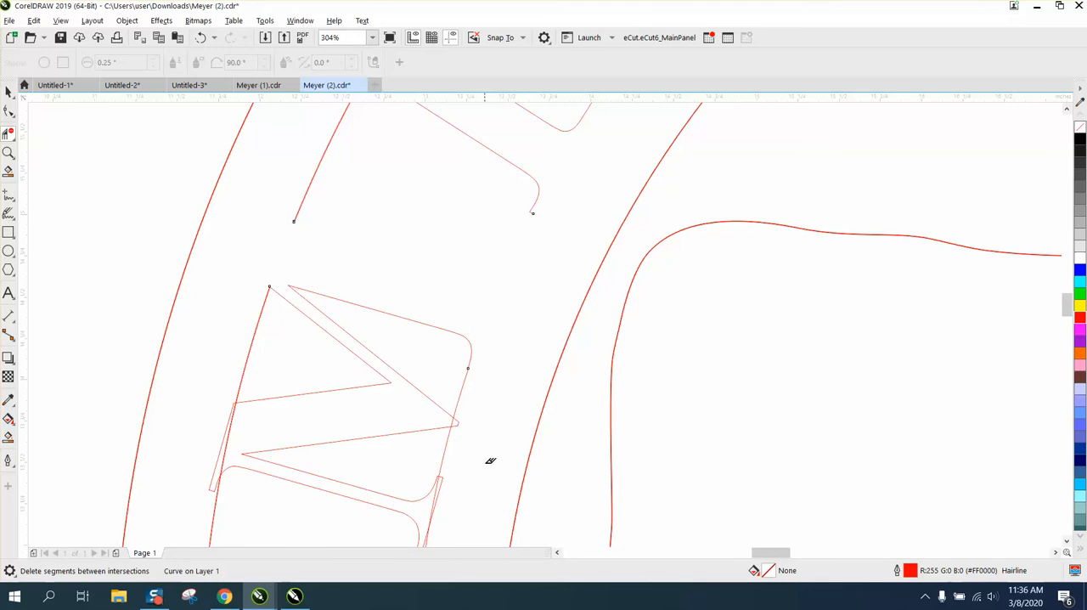
scroll(476, 421, "down", 2)
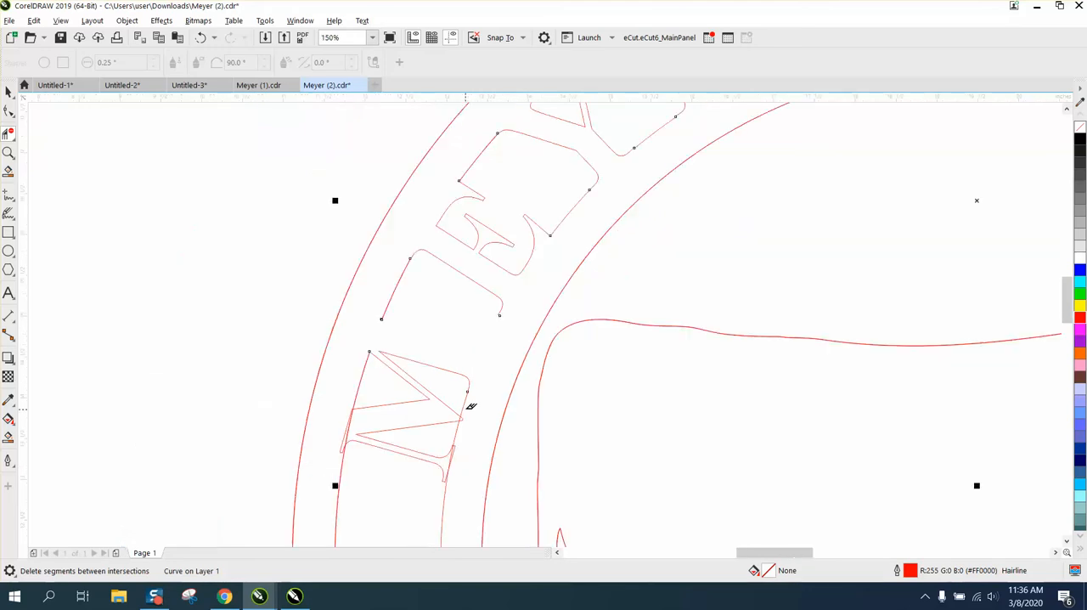
left_click(200, 38)
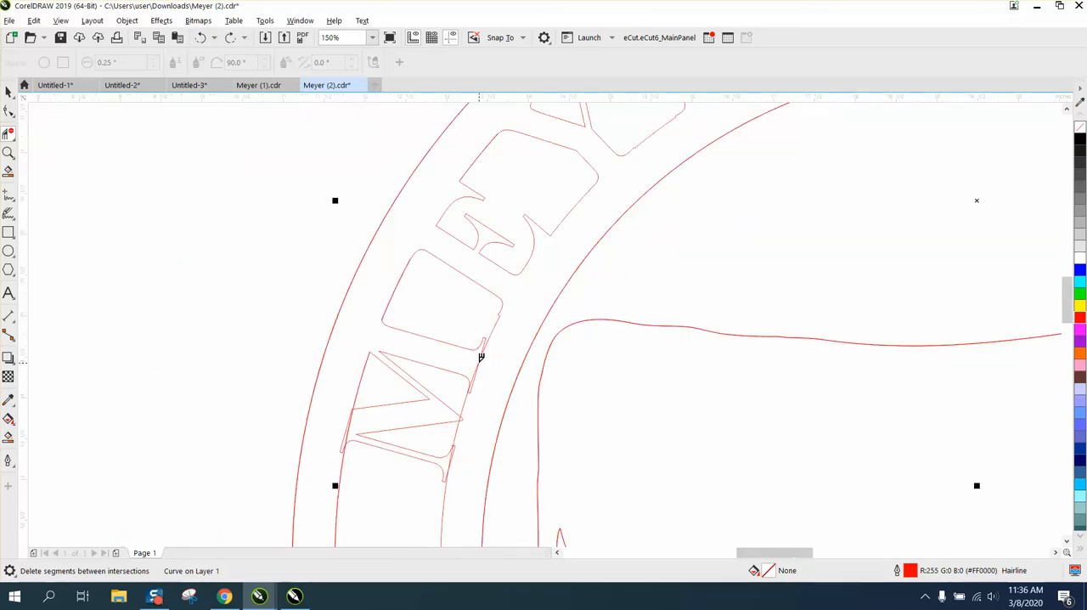
- Delete the overlapping segments at the feet and the remaining top serif of the first word's M
left_click(481, 362)
left_click(453, 457)
scroll(294, 311, "down", 2)
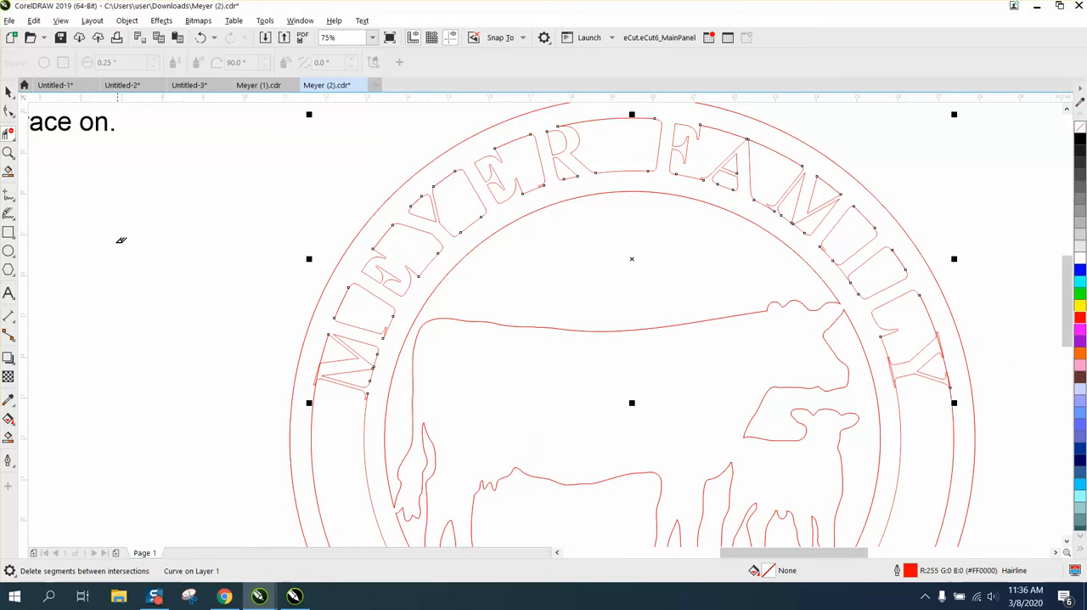
left_click(7, 152)
left_click_drag(192, 323, 425, 418)
left_click(8, 134)
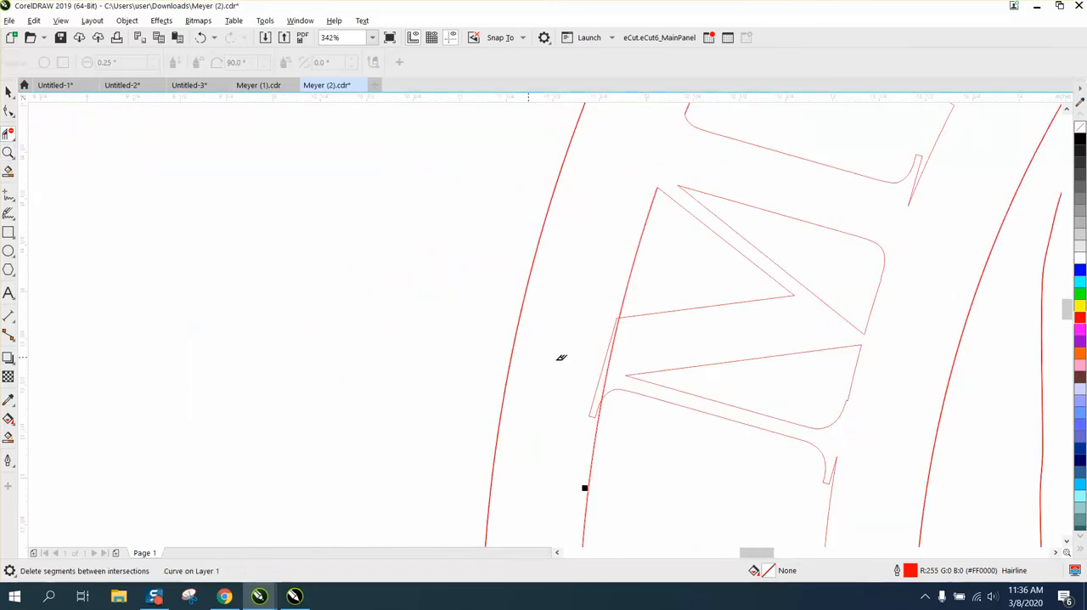
left_click(613, 351)
left_click(609, 349)
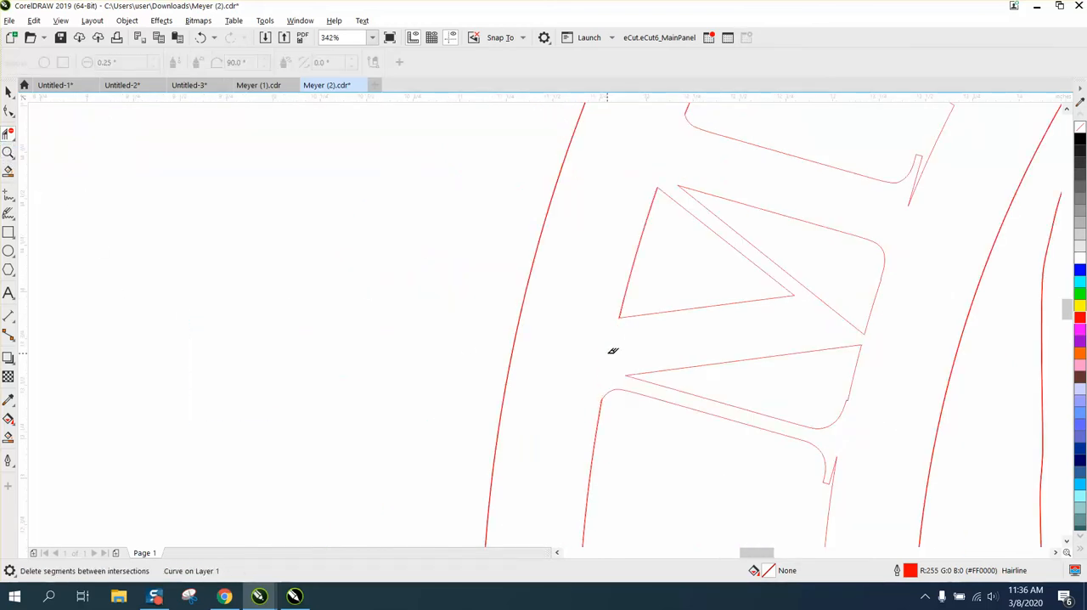
scroll(613, 349, "down", 3)
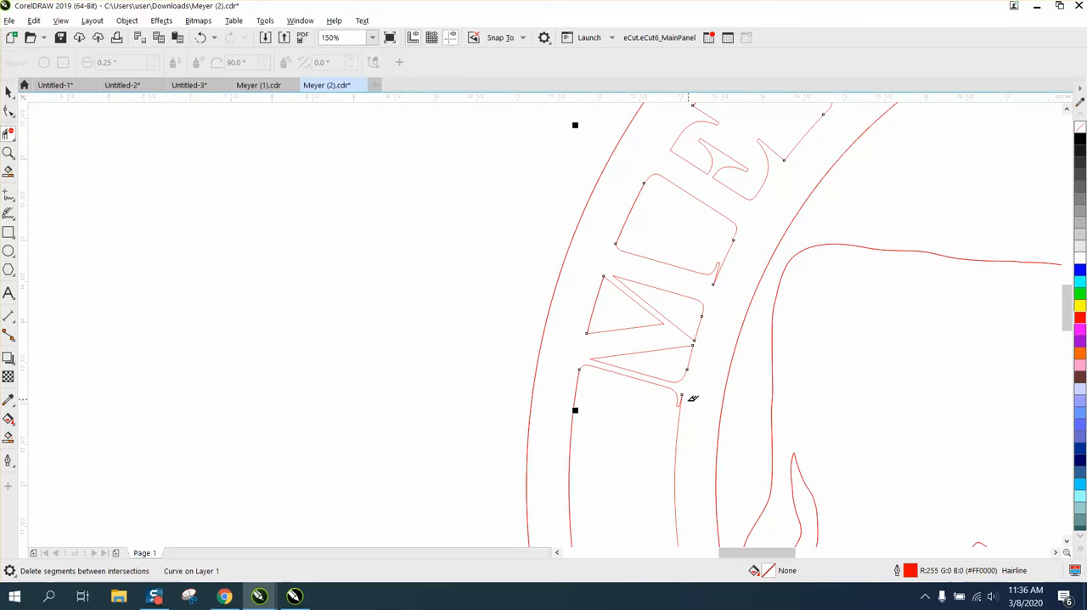
scroll(678, 389, "down", 5)
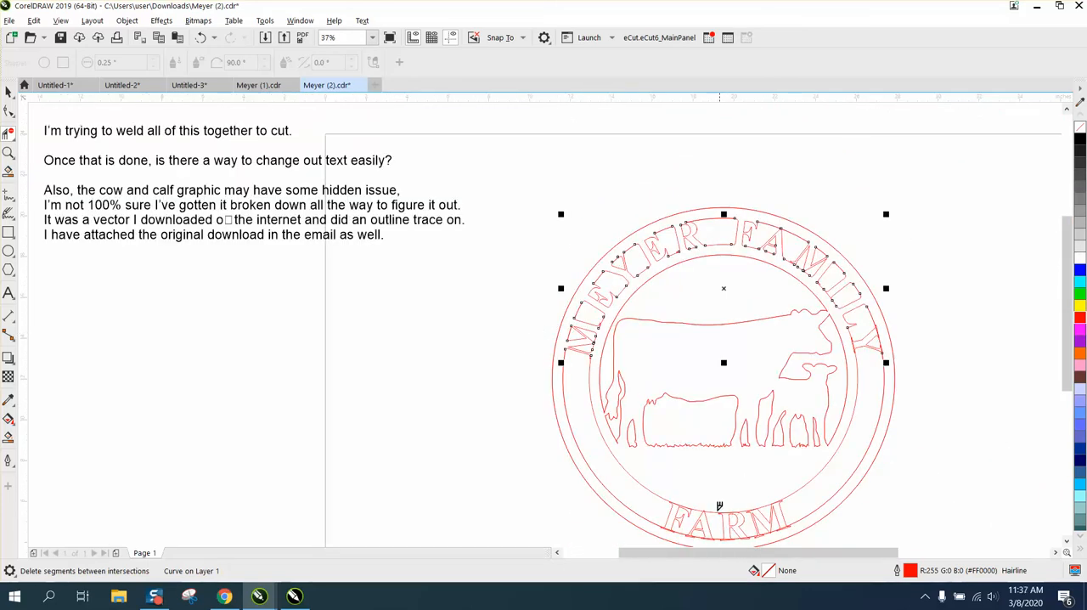
- Move the FARM text off the sign and draw a rectangle about 21.3 by 17.9 inches around the sign
key("space")
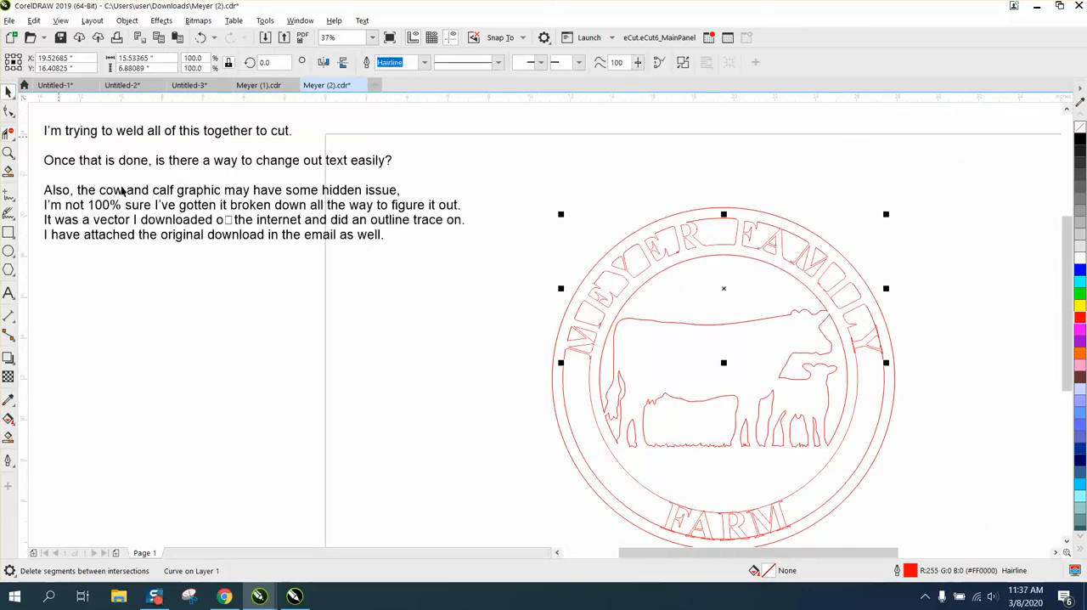
left_click(705, 525)
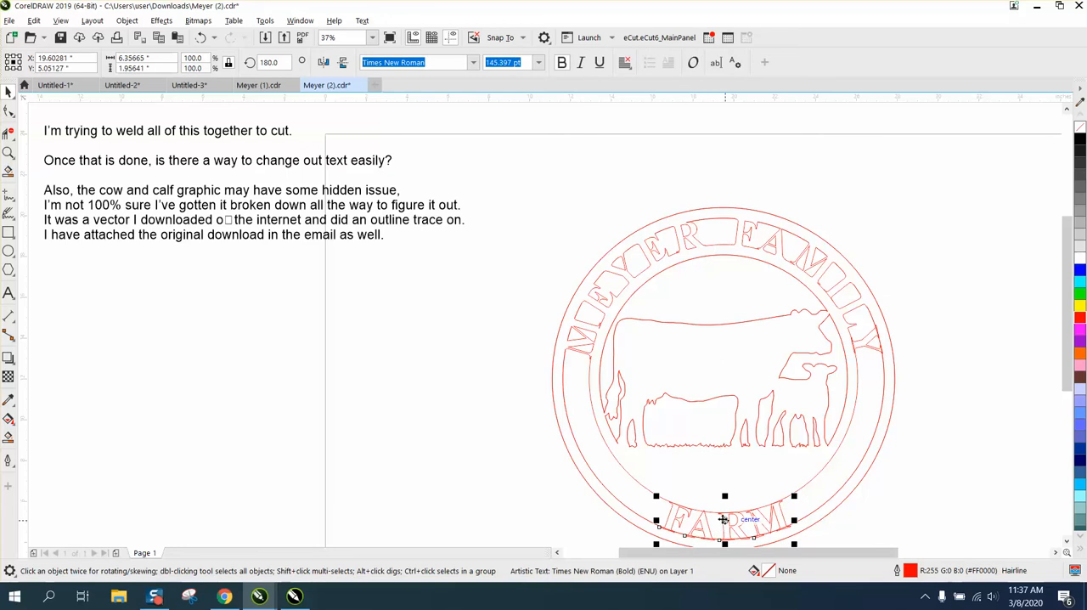
left_click_drag(723, 519, 389, 493)
scroll(397, 415, "down", 2)
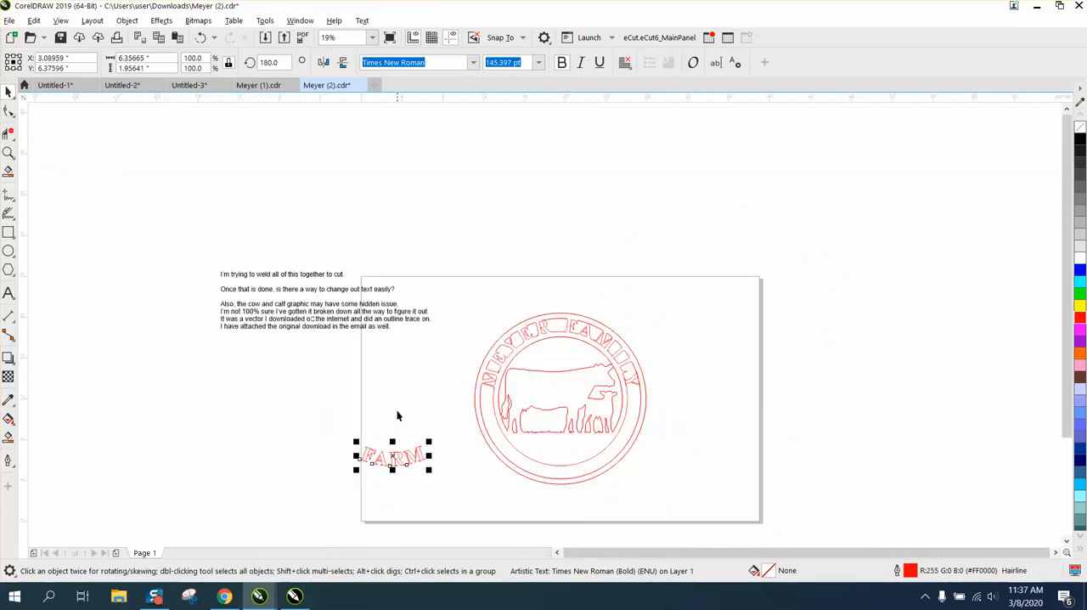
left_click(8, 235)
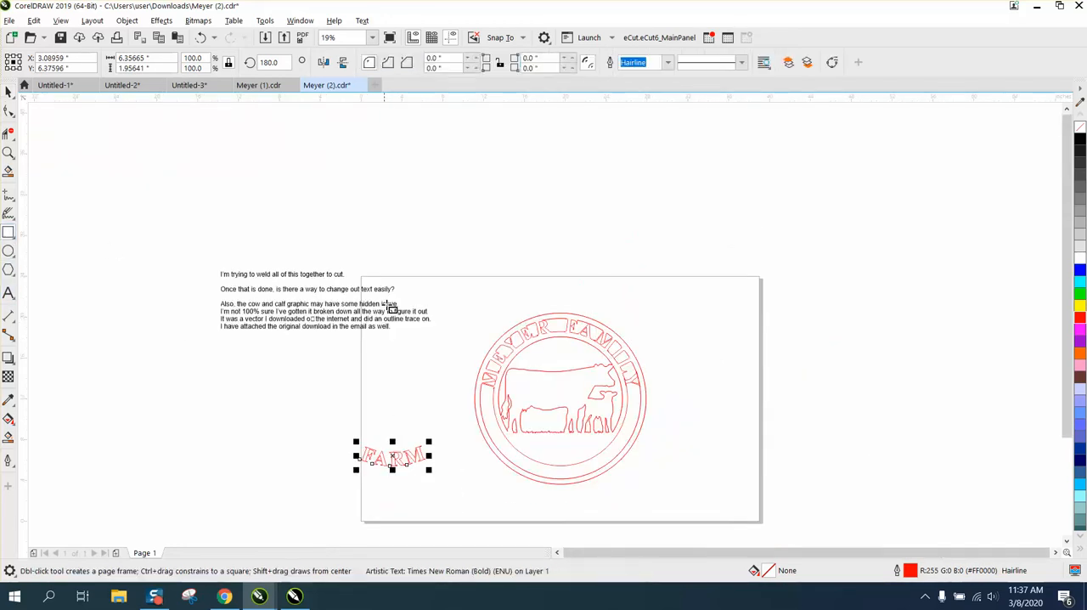
left_click_drag(457, 305, 680, 491)
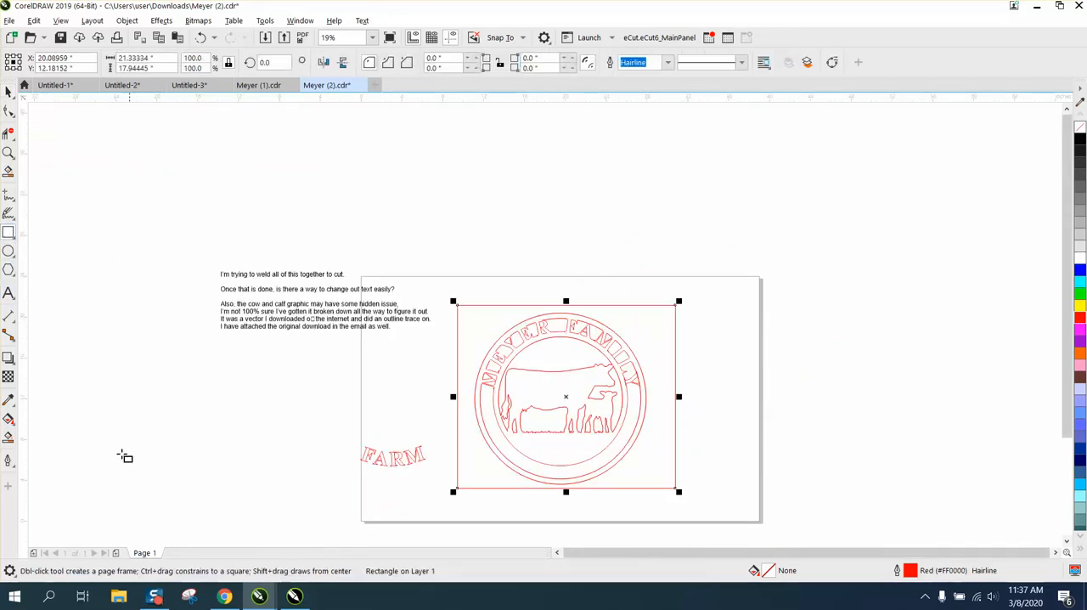
- Try to smart-fill the sign in blue, and undo the fill
left_click(6, 437)
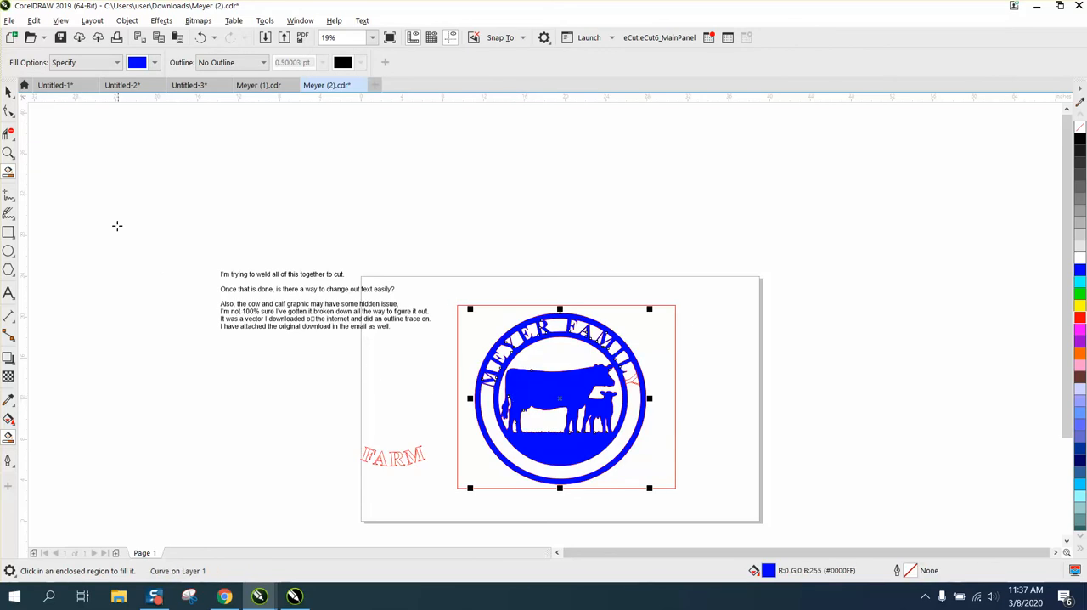
left_click(200, 37)
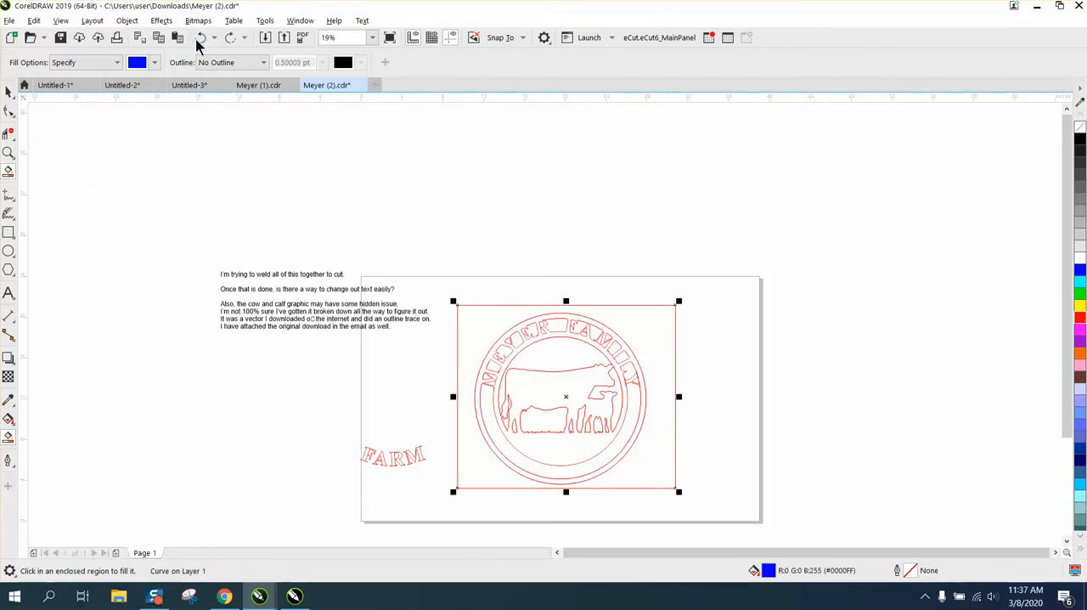
- Delete the overlapping segments at the foot and both arms of the Y in the second word
left_click(8, 152)
left_click_drag(670, 394, 672, 395)
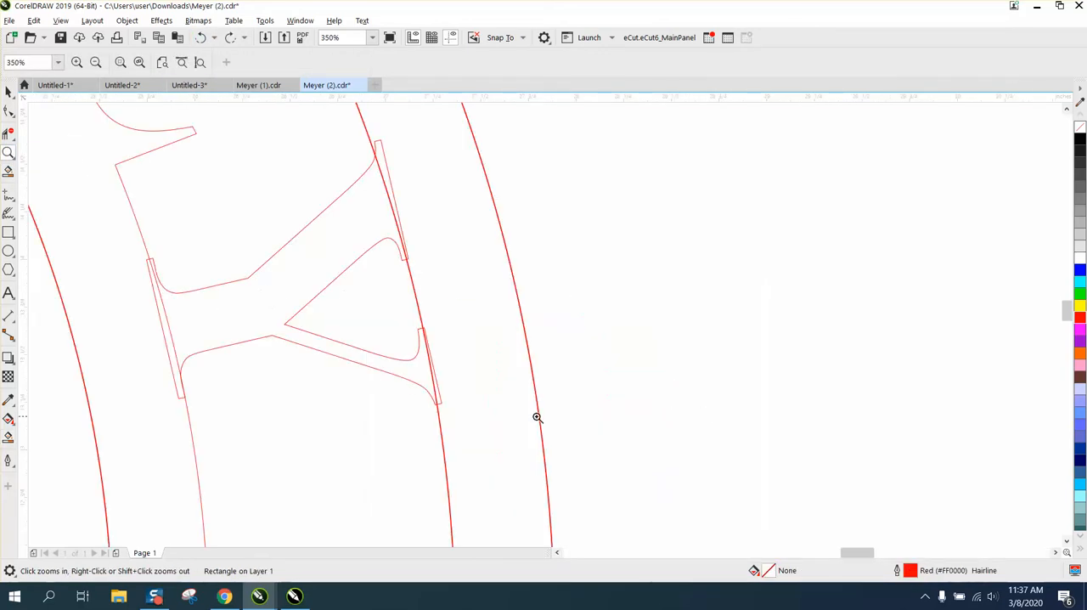
left_click(8, 134)
left_click(167, 325)
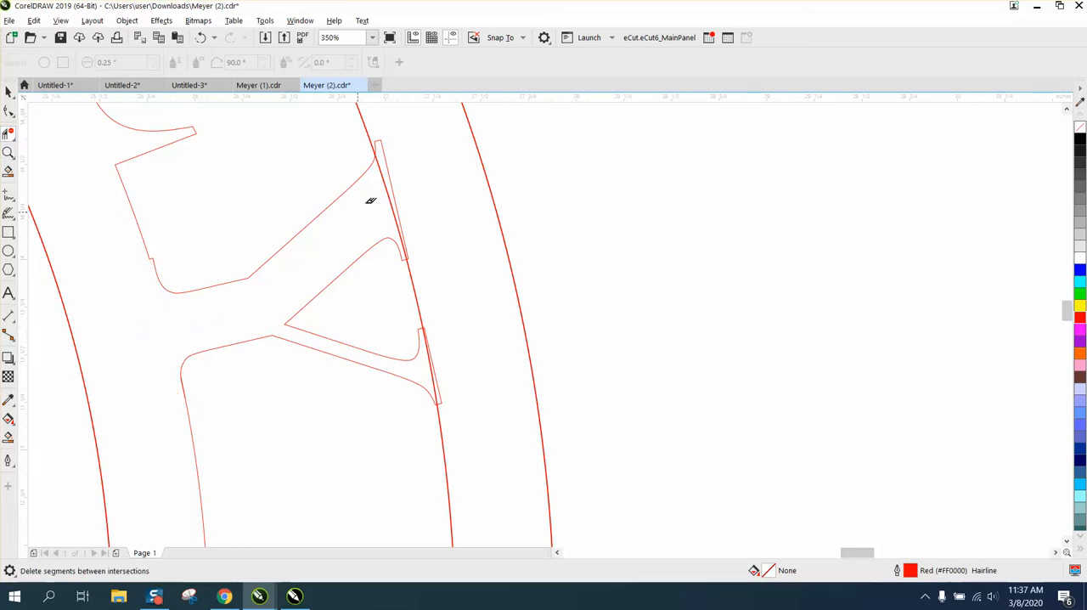
left_click(403, 179)
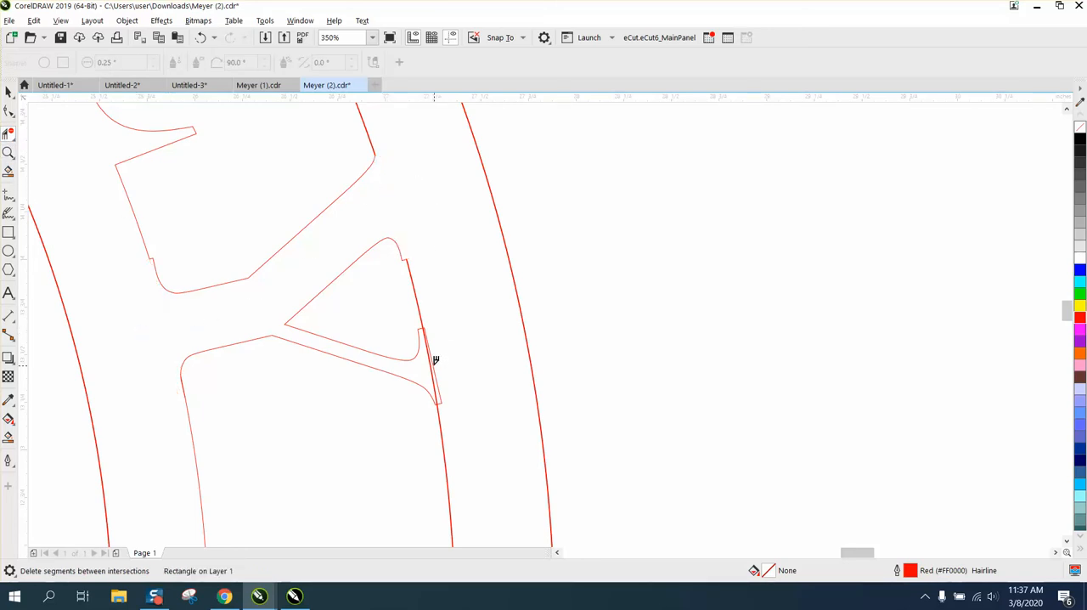
left_click(434, 360)
- Smart-fill the sign in blue and move the filled shape off the page, beside the original outlines
scroll(485, 364, "down", 6)
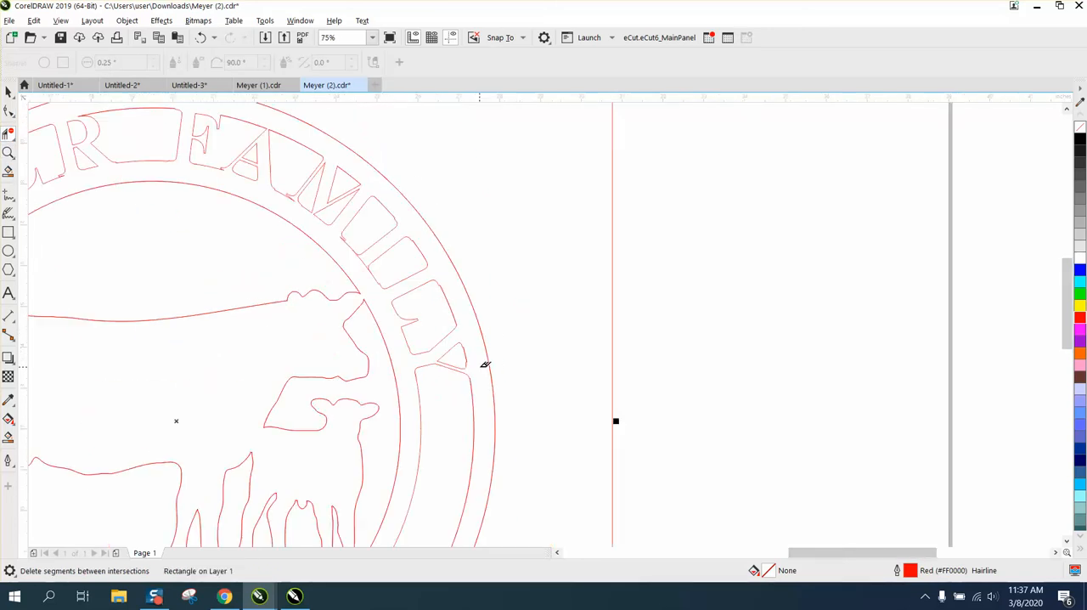
left_click(7, 438)
left_click(293, 388)
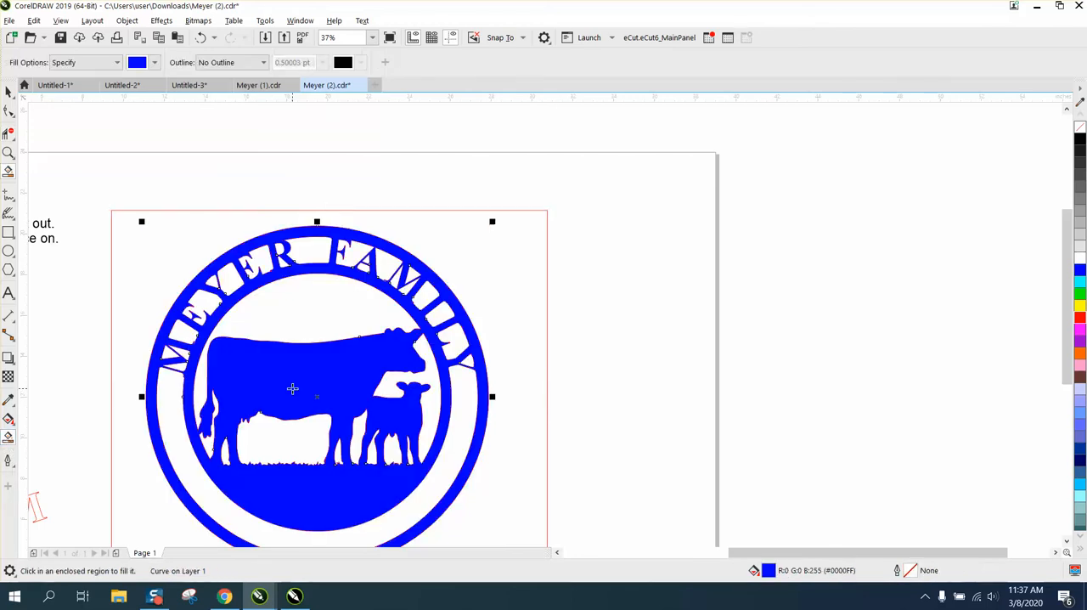
scroll(292, 388, "down", 2)
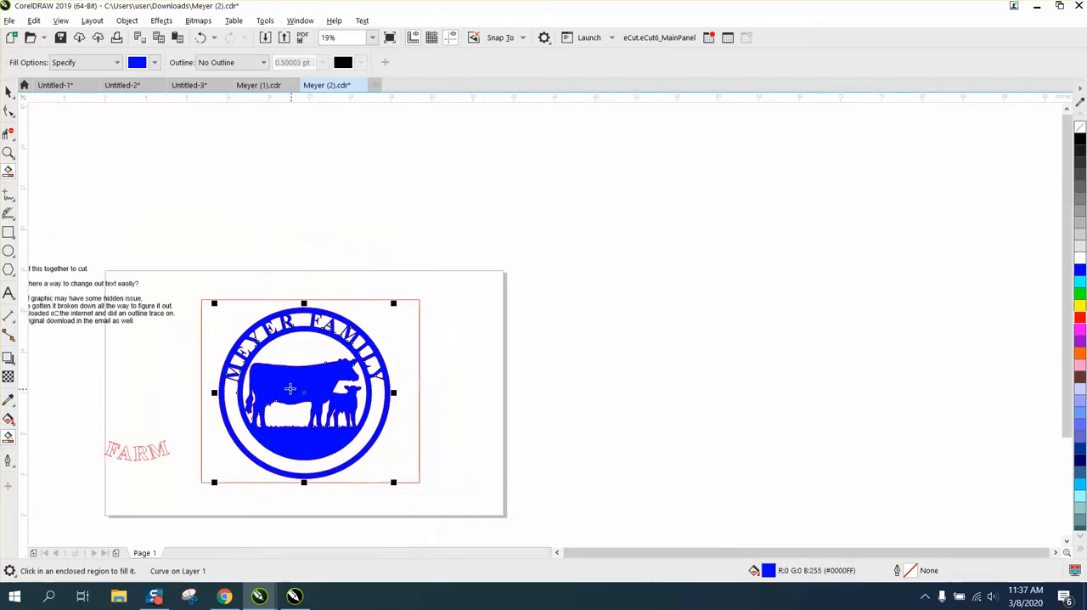
left_click(9, 91)
left_click_drag(304, 397, 626, 365)
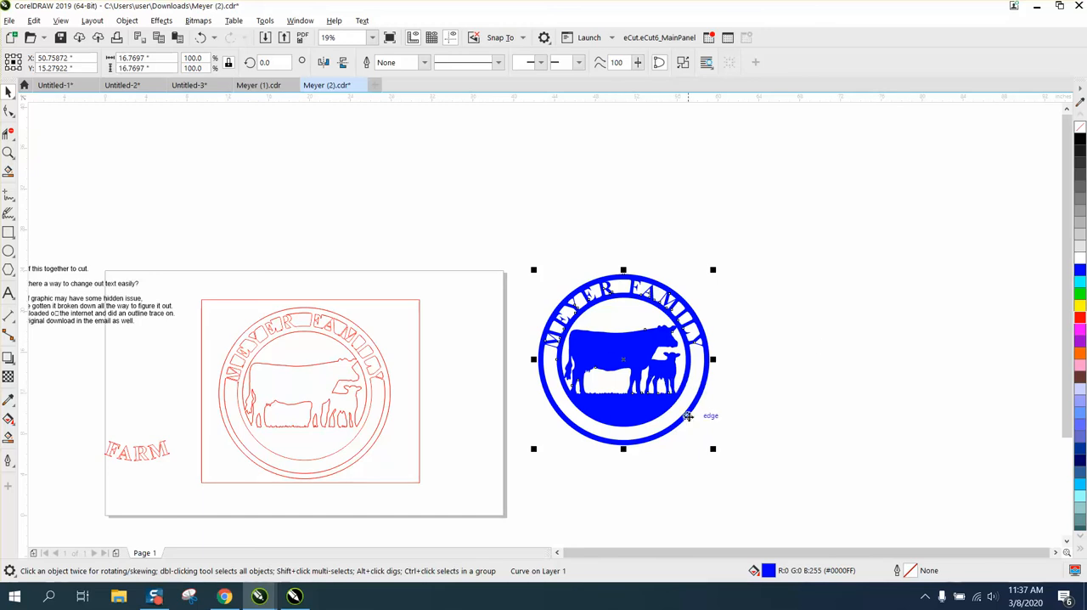
- Examine the cow's head and the lettering in the original outlines and in the filled copy
left_click(12, 156)
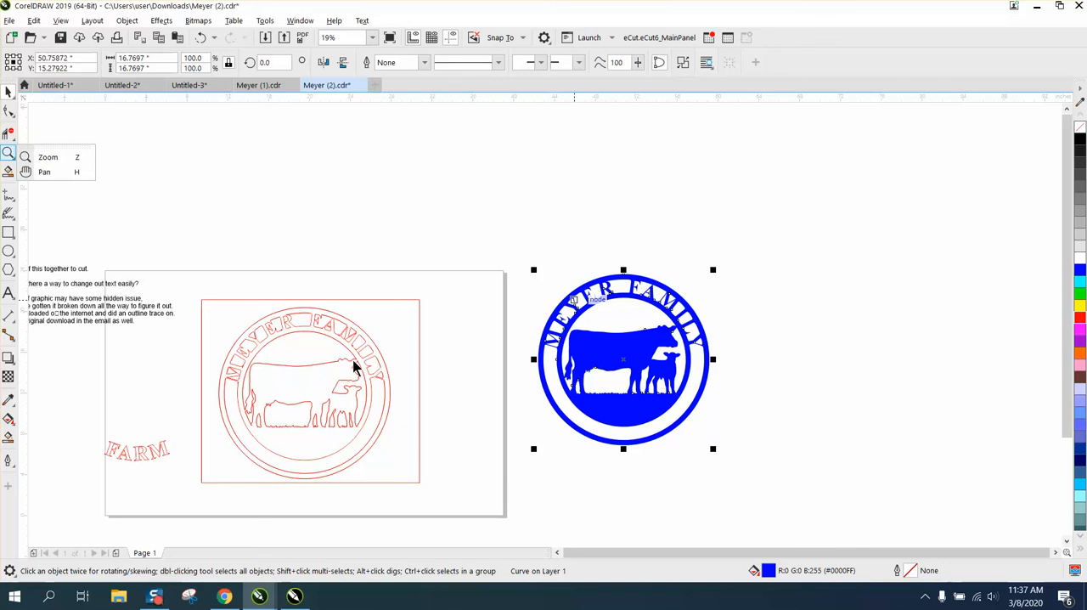
left_click(9, 153)
left_click_drag(297, 330, 432, 427)
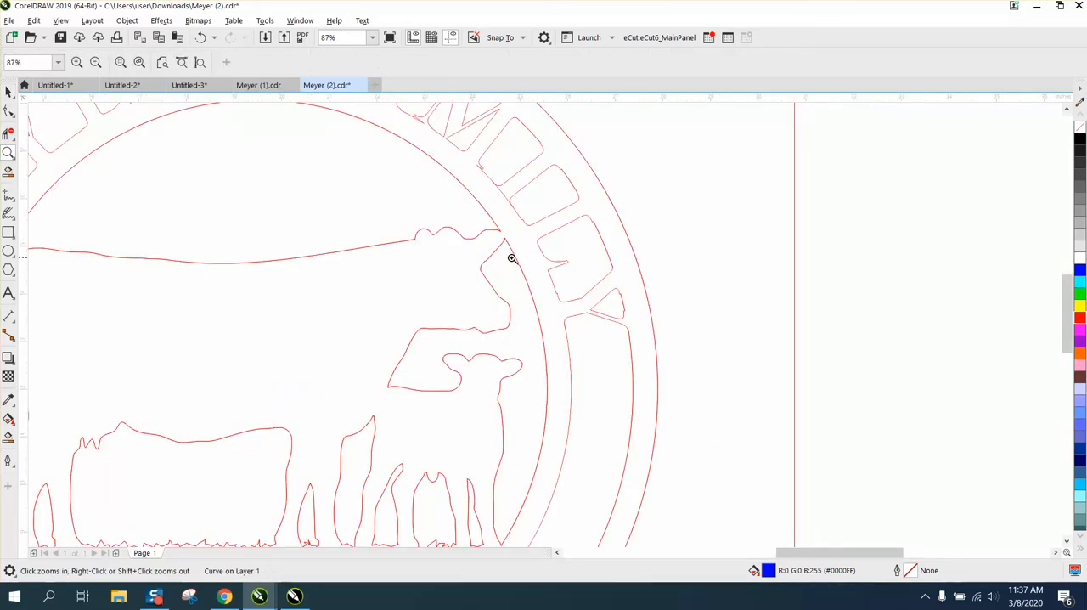
scroll(511, 257, "down", 3)
scroll(497, 261, "down", 2)
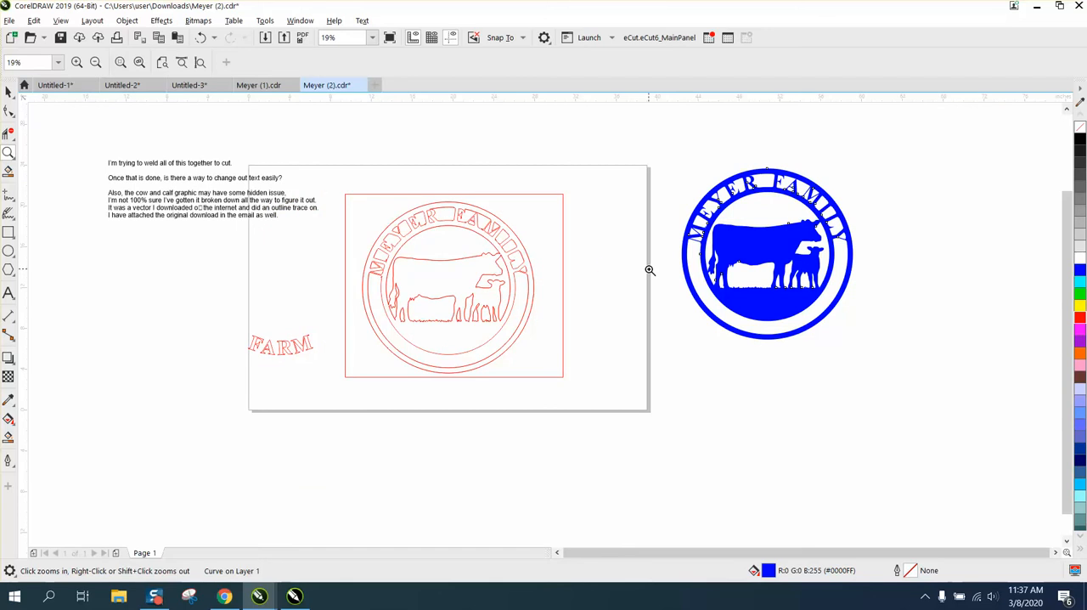
left_click_drag(677, 167, 908, 341)
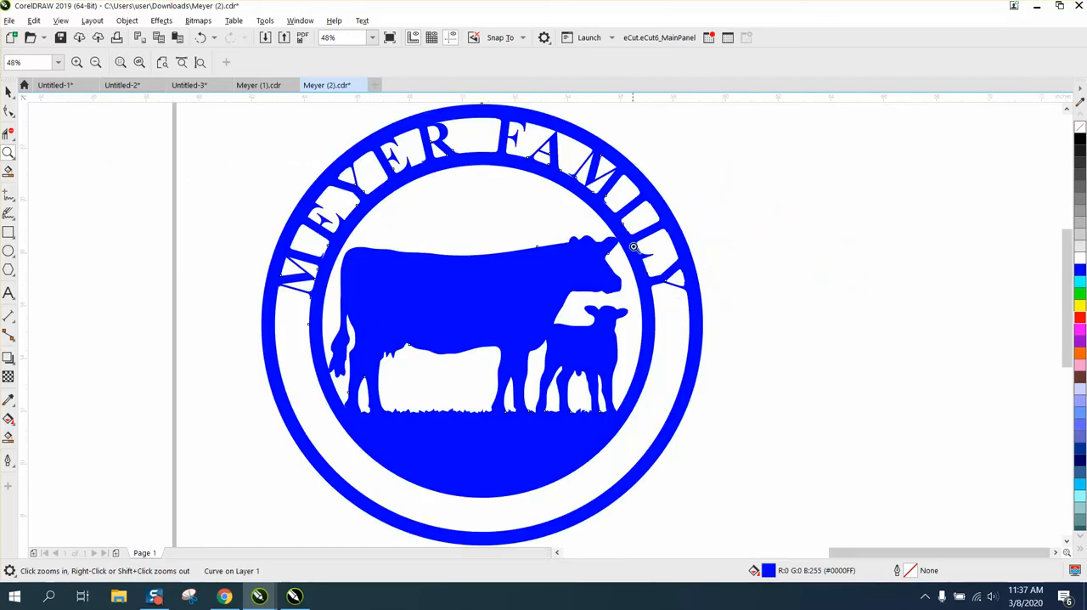
scroll(638, 250, "down", 2)
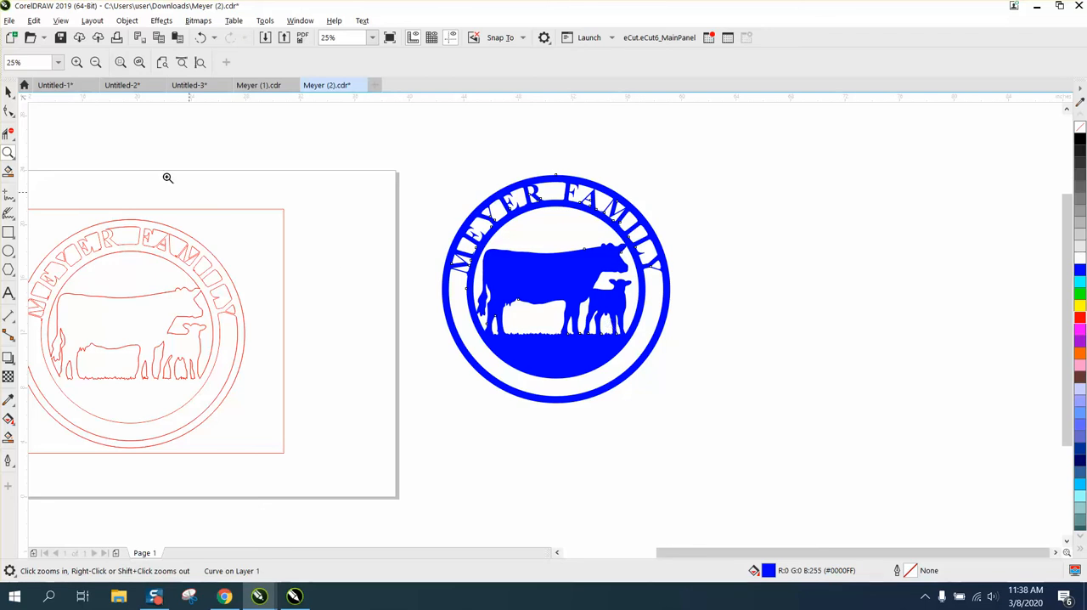
- Remove the fill from the blue sign copy and give it a red outline
left_click(9, 91)
left_click(1081, 145)
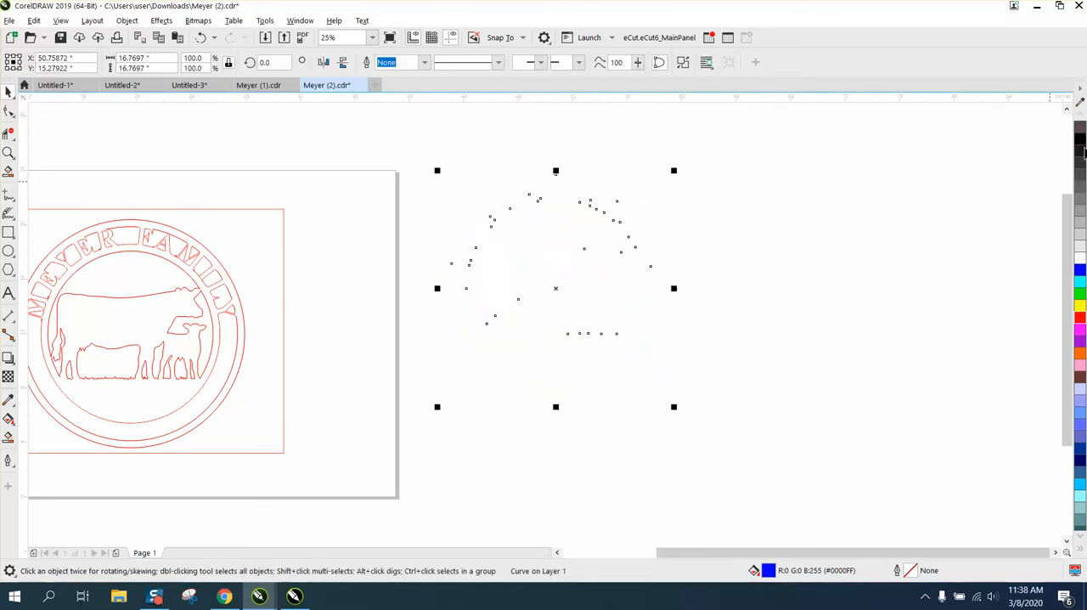
right_click(1081, 318)
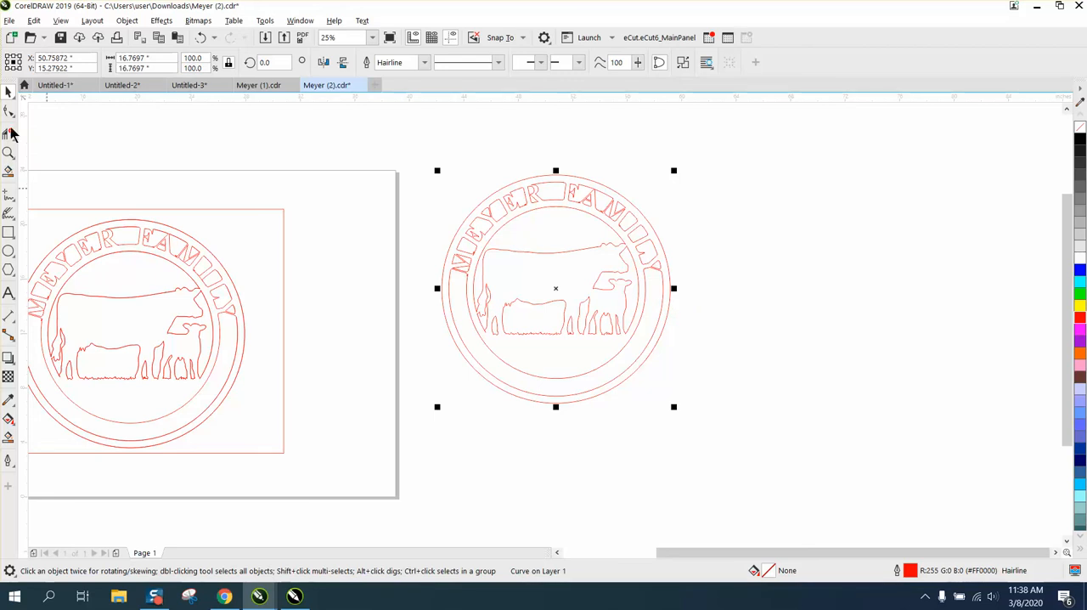
- Smooth the jagged grass edges beneath the cow and calf in the sign copy with the Smooth tool
left_click(8, 153)
left_click_drag(671, 355, 671, 355)
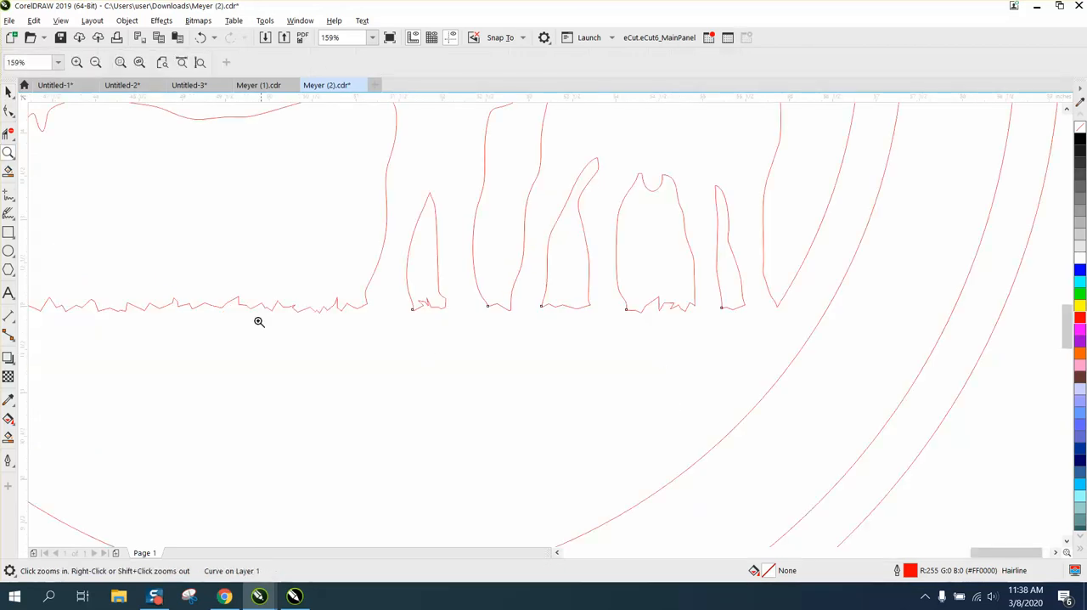
left_click(13, 119)
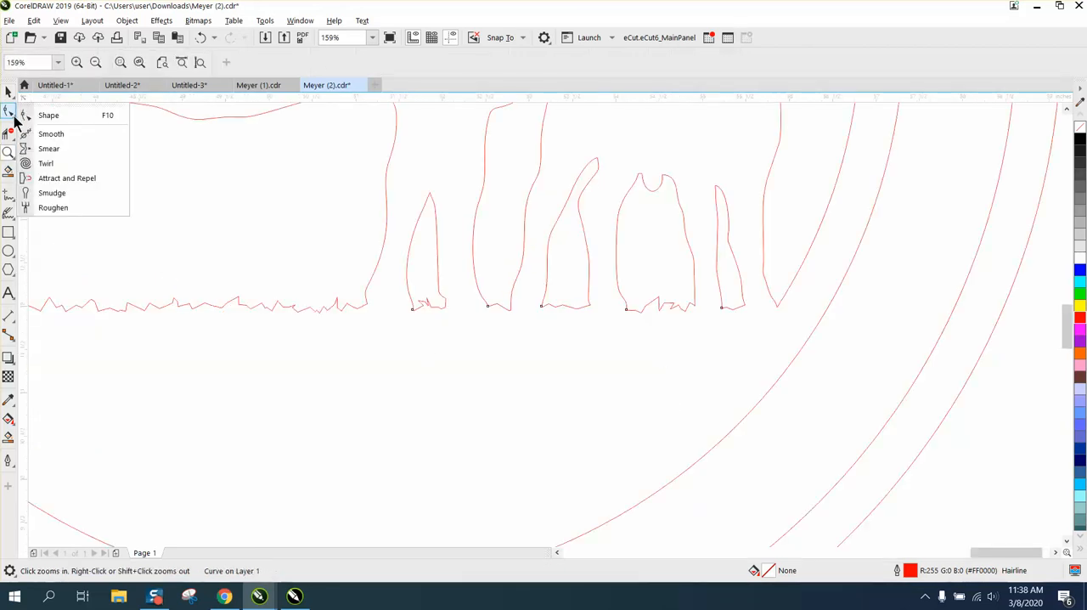
left_click(43, 133)
mouse_move(187, 304)
left_mouse_down()
mouse_move(259, 307)
mouse_move(66, 306)
left_mouse_up()
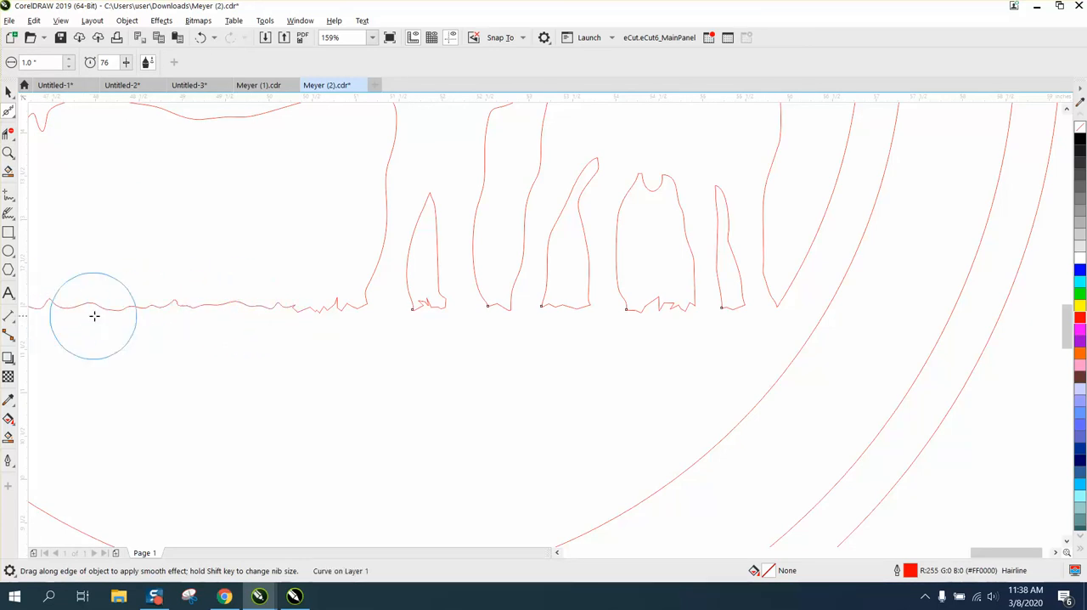
left_click_drag(670, 312, 672, 312)
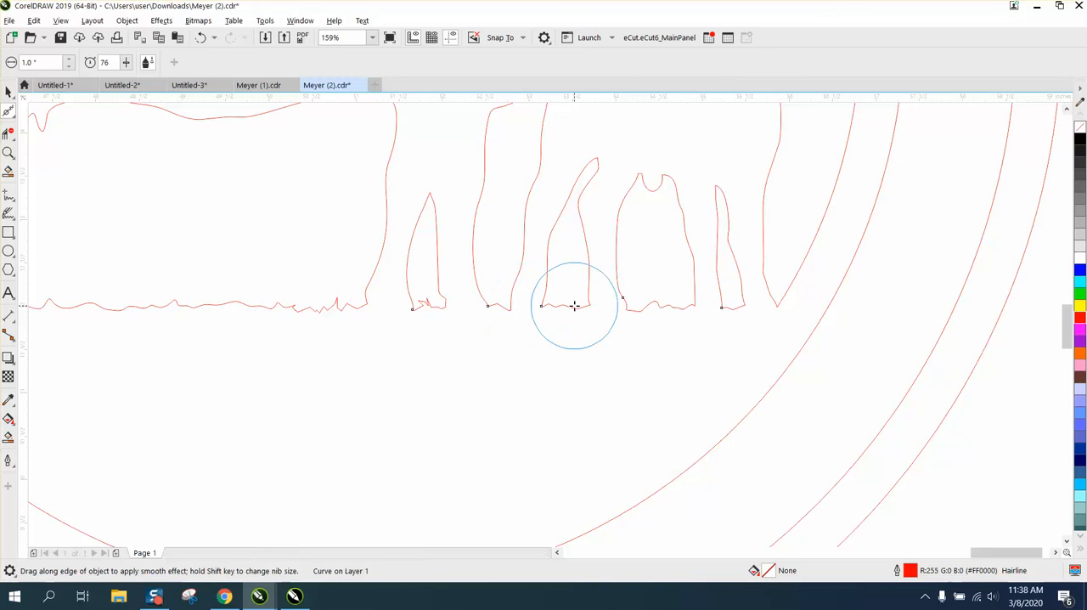
left_click_drag(430, 304, 428, 304)
- Draw a rectangle about 20.7 by 18.2 inches over the sign copy and fill it with yellow
scroll(470, 349, "down", 2)
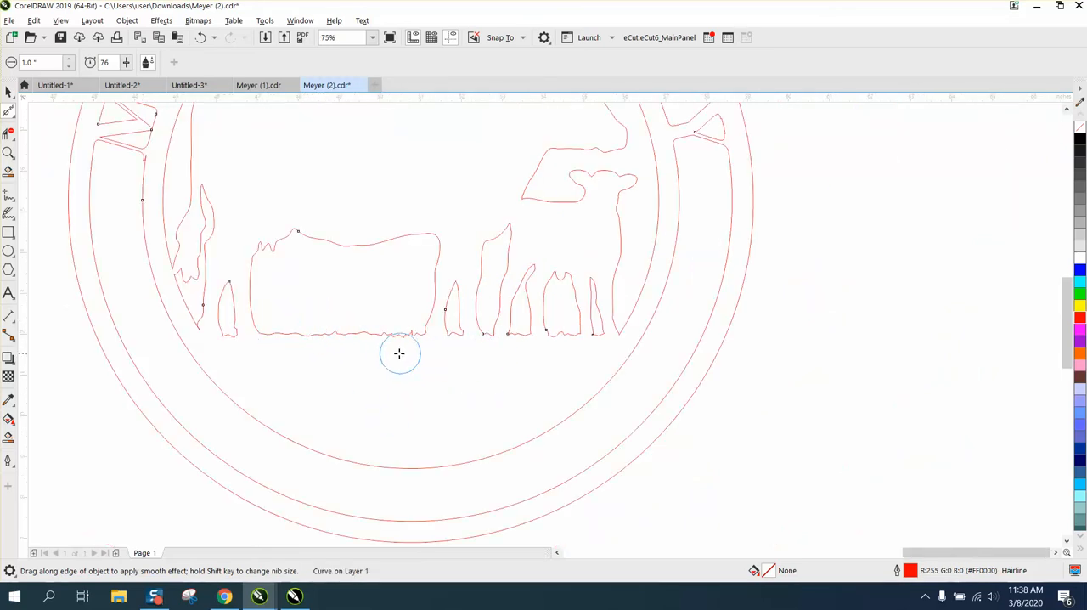
scroll(398, 361, "down", 1)
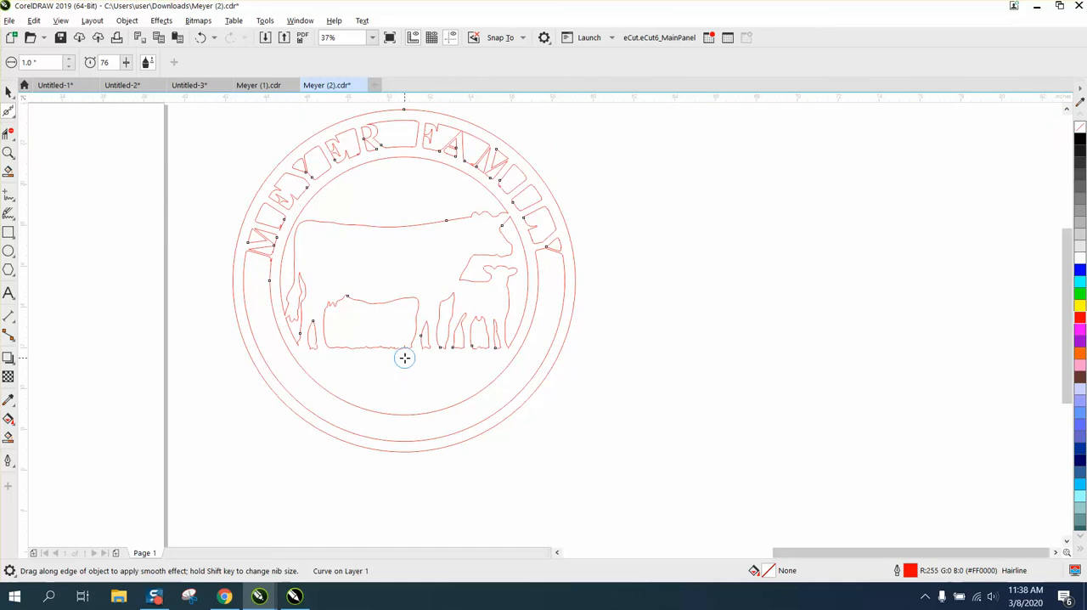
left_click(9, 153)
right_click(386, 261)
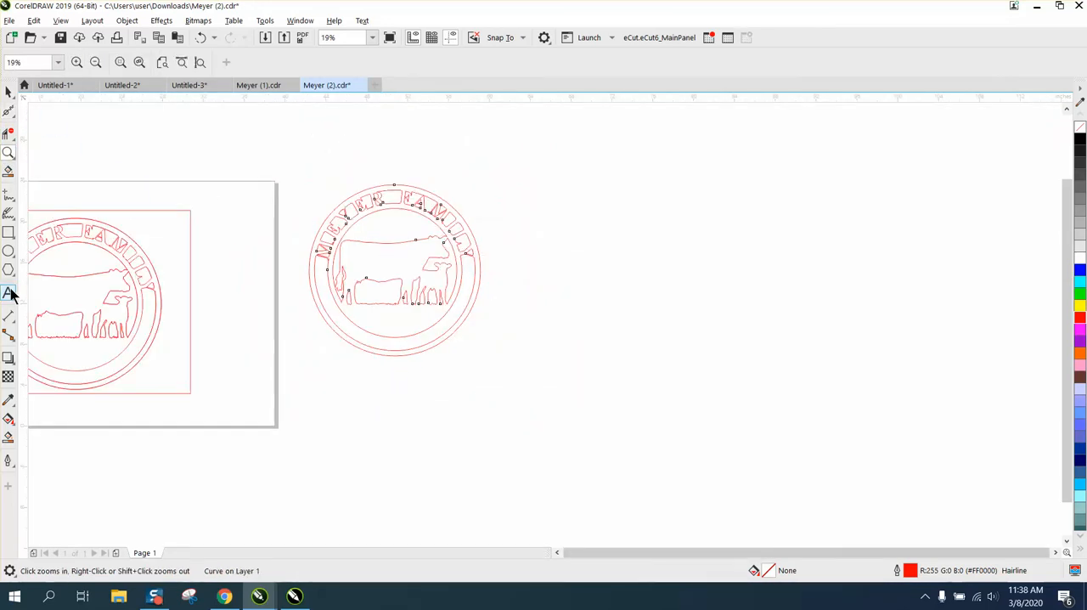
left_click(9, 231)
left_click_drag(297, 172, 509, 357)
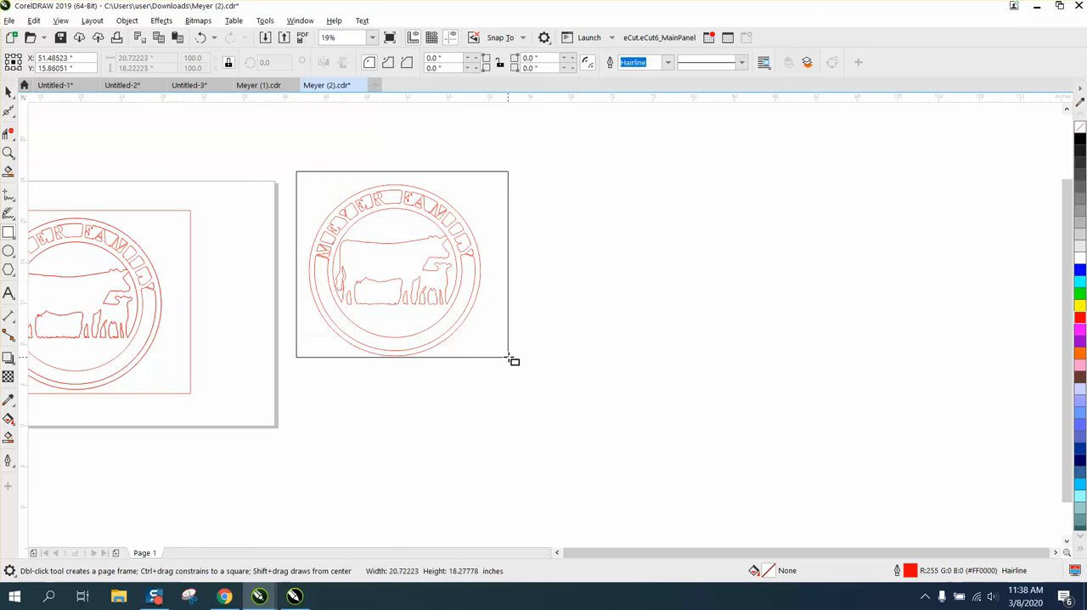
left_click(1080, 305)
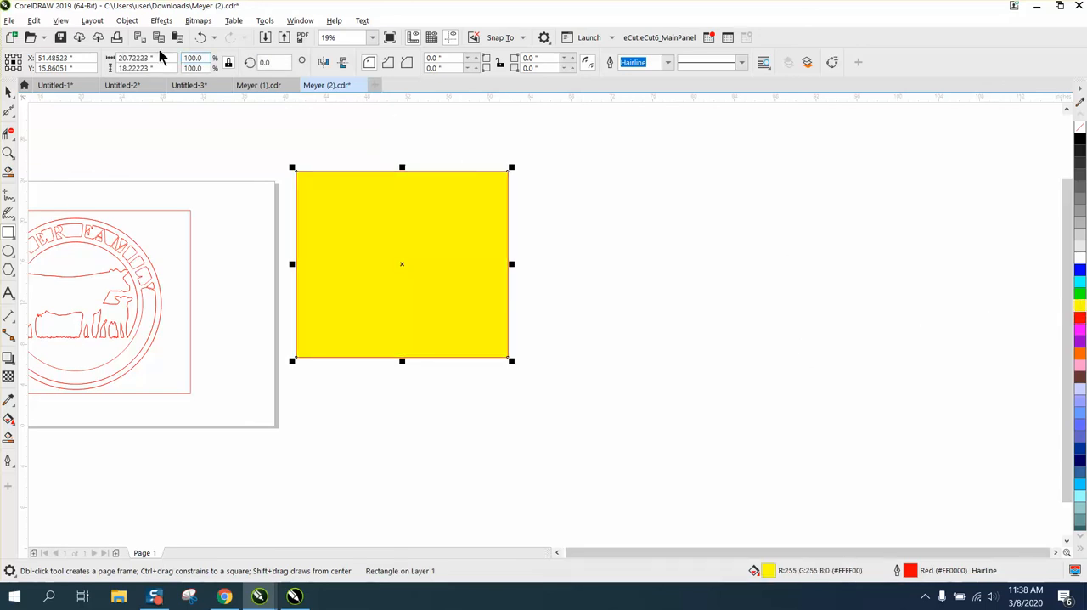
- Reorder the yellow rectangle so it lies behind the outlines of the sign copy
left_click(127, 21)
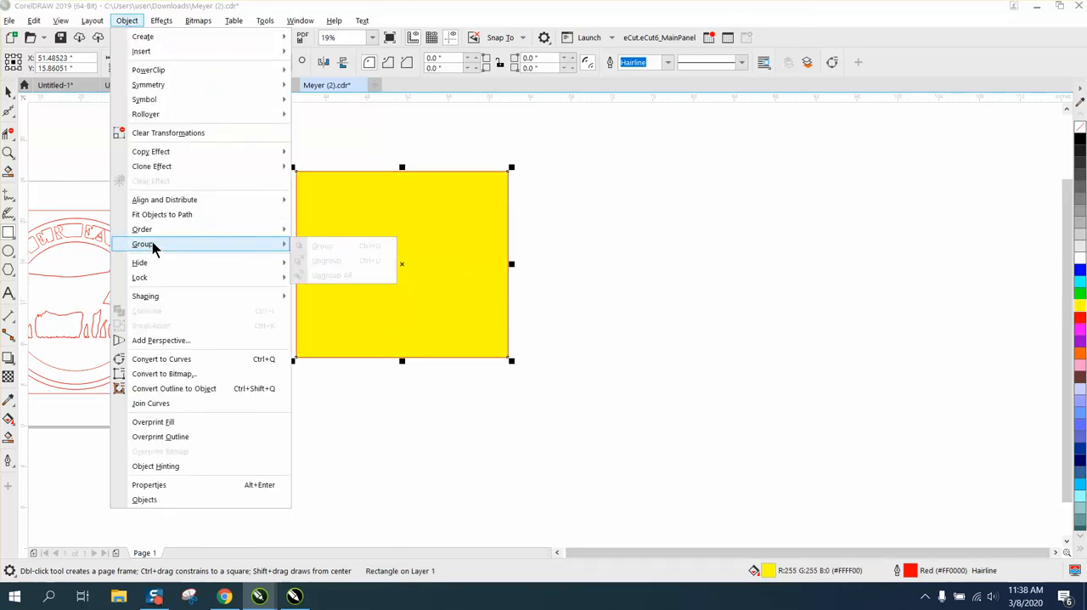
mouse_move(151, 229)
left_click(328, 246)
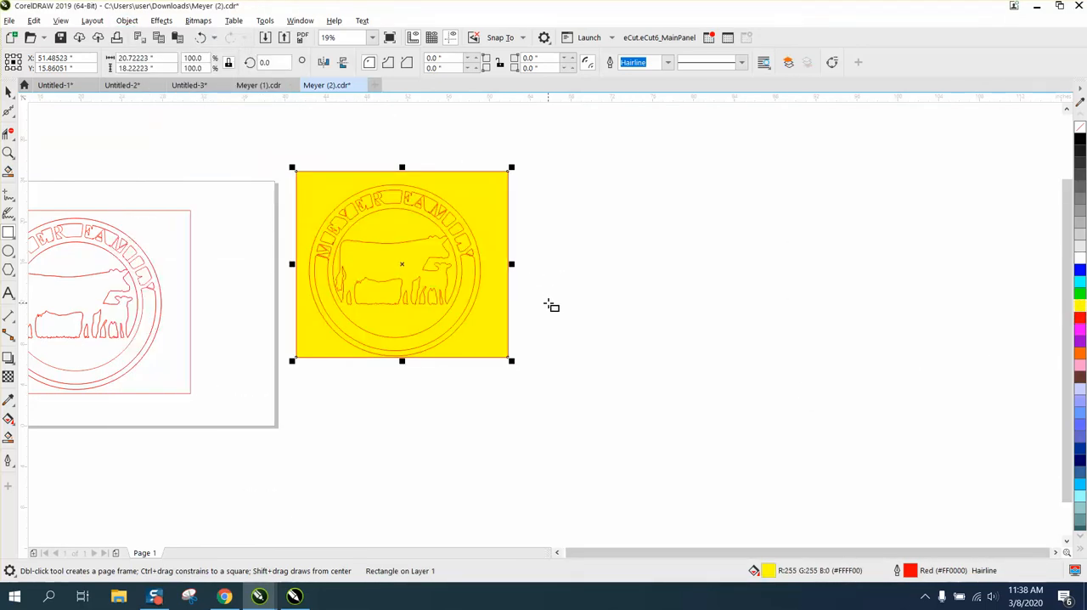
- Smart-fill the sign copy on the yellow background in blue
left_click(9, 93)
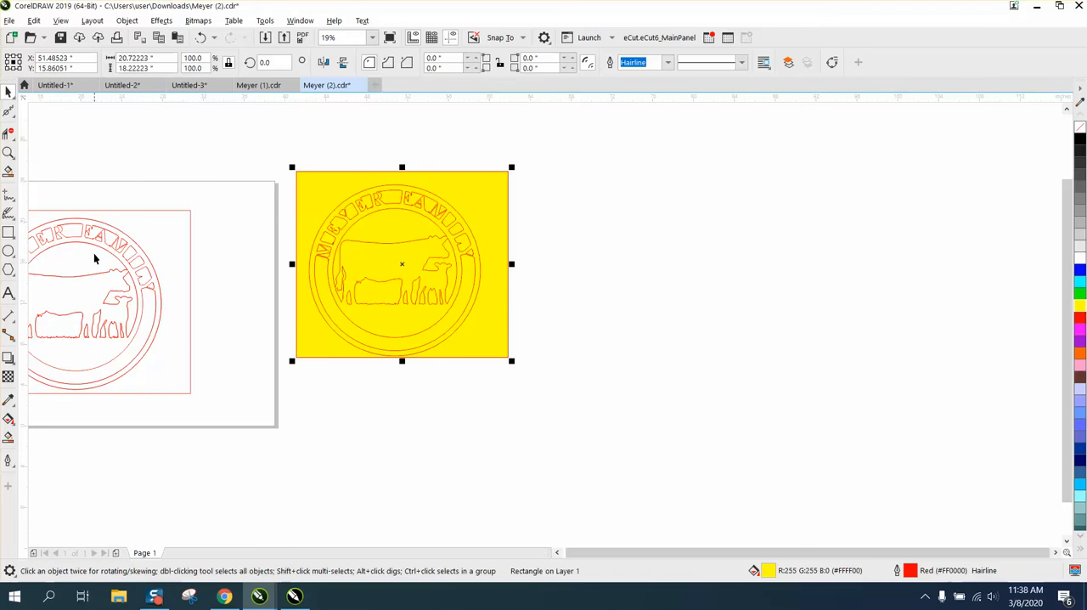
left_click(8, 436)
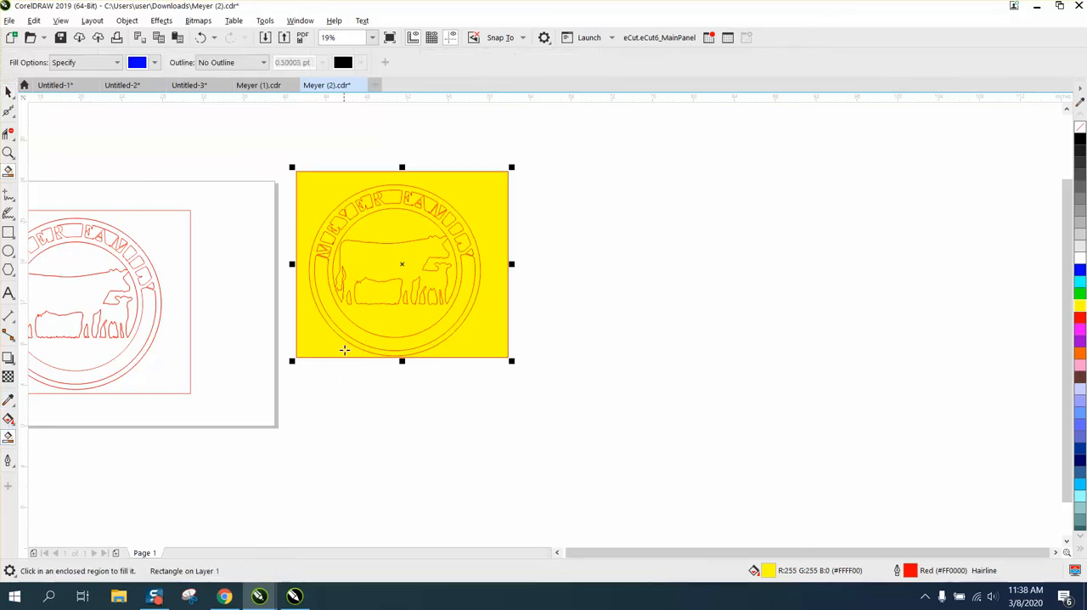
left_click(378, 279)
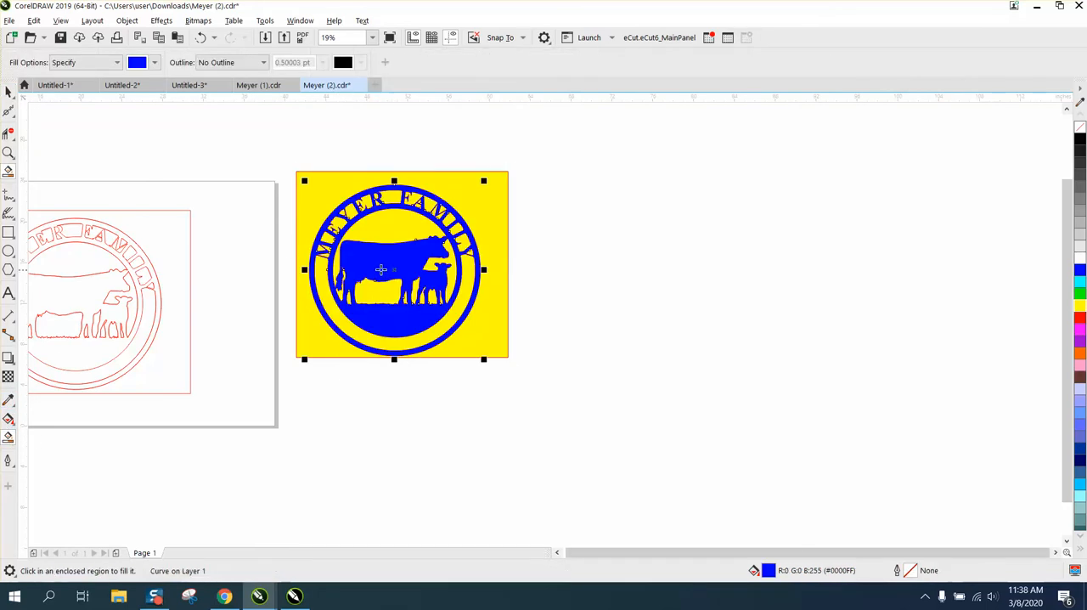
- Move the blue smart-filled sign shape off the yellow rectangle into empty space, remove its fill and give it a red outline
left_click(9, 92)
left_click_drag(393, 260, 666, 270)
left_click(1081, 131)
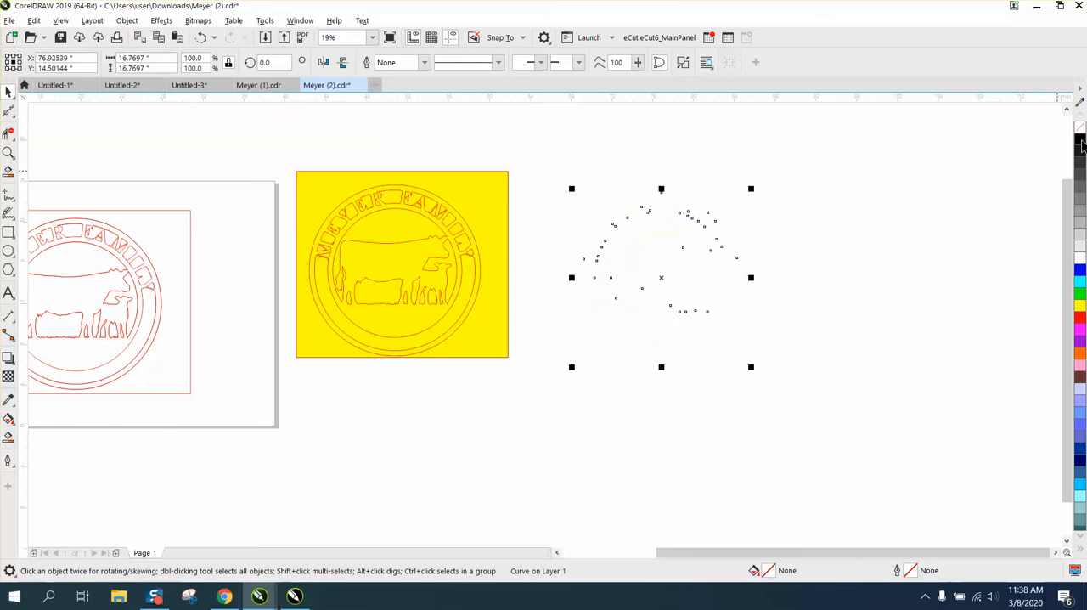
right_click(1081, 318)
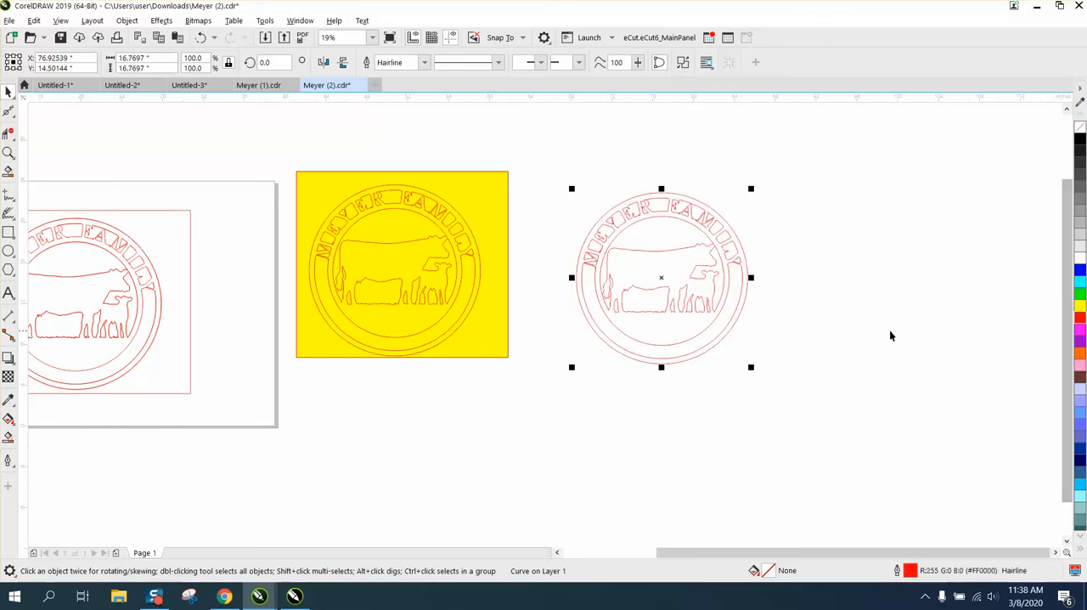
- Examine the letter contours in the ring of the red-outlined sign up close, especially around the first letters
left_click(10, 155)
left_click_drag(608, 224, 781, 290)
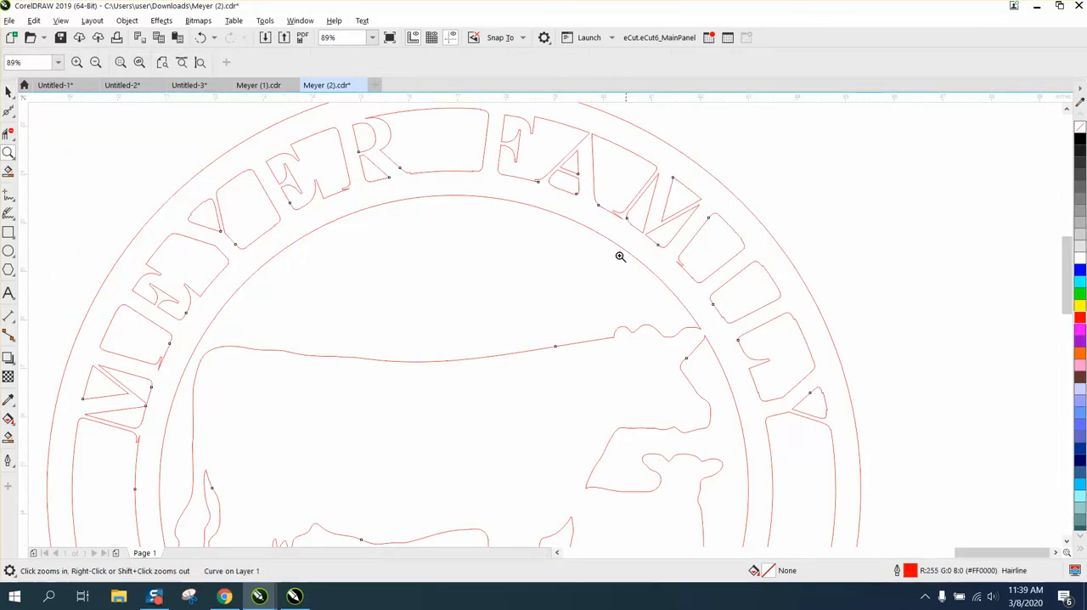
scroll(481, 236, "down", 2)
left_click_drag(258, 285, 347, 331)
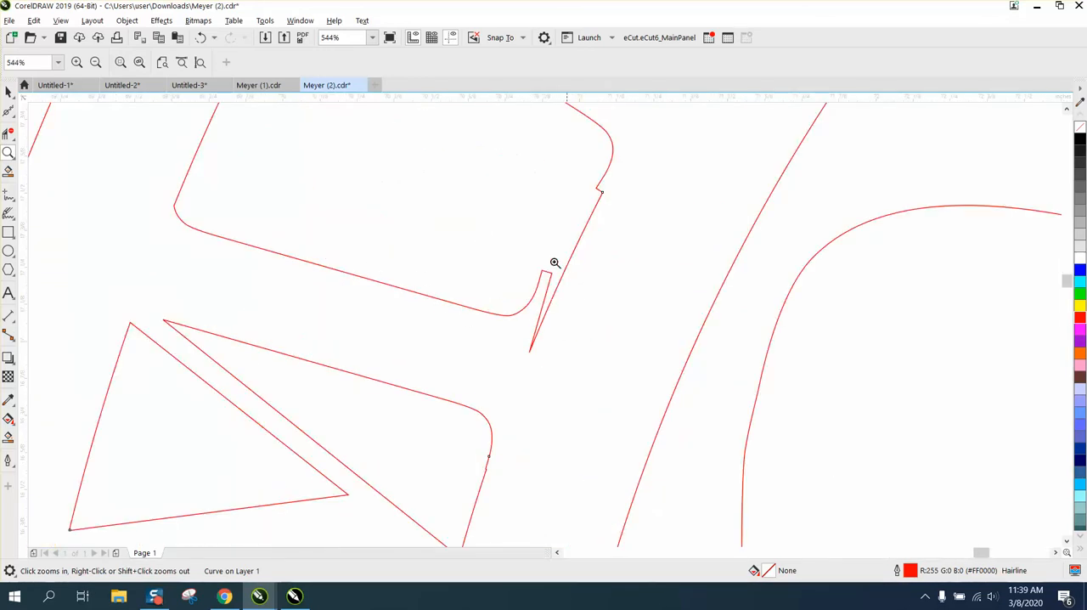
scroll(531, 282, "down", 2)
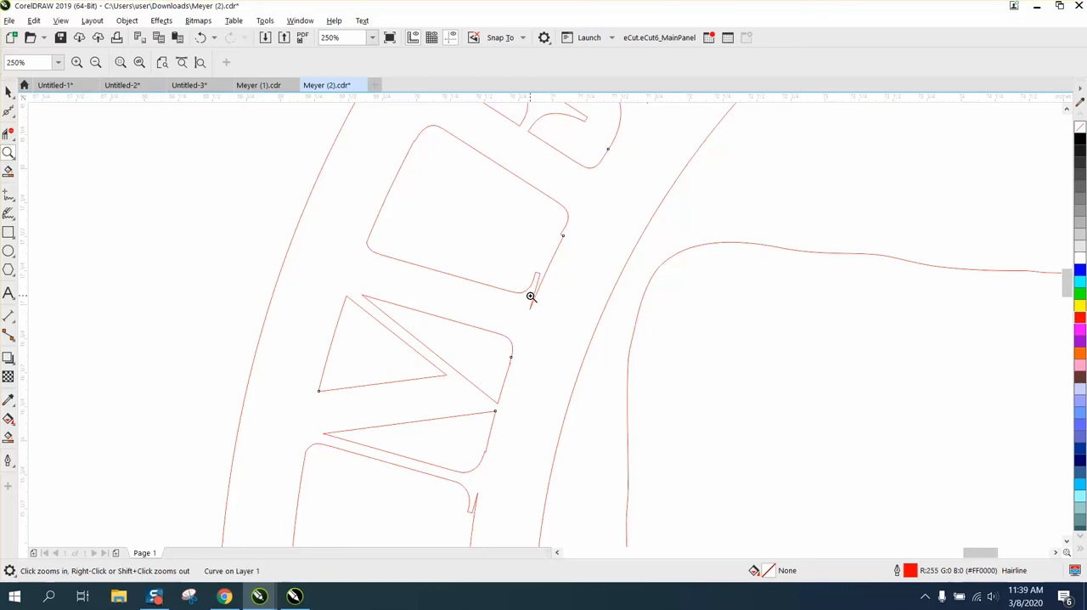
right_click(523, 280)
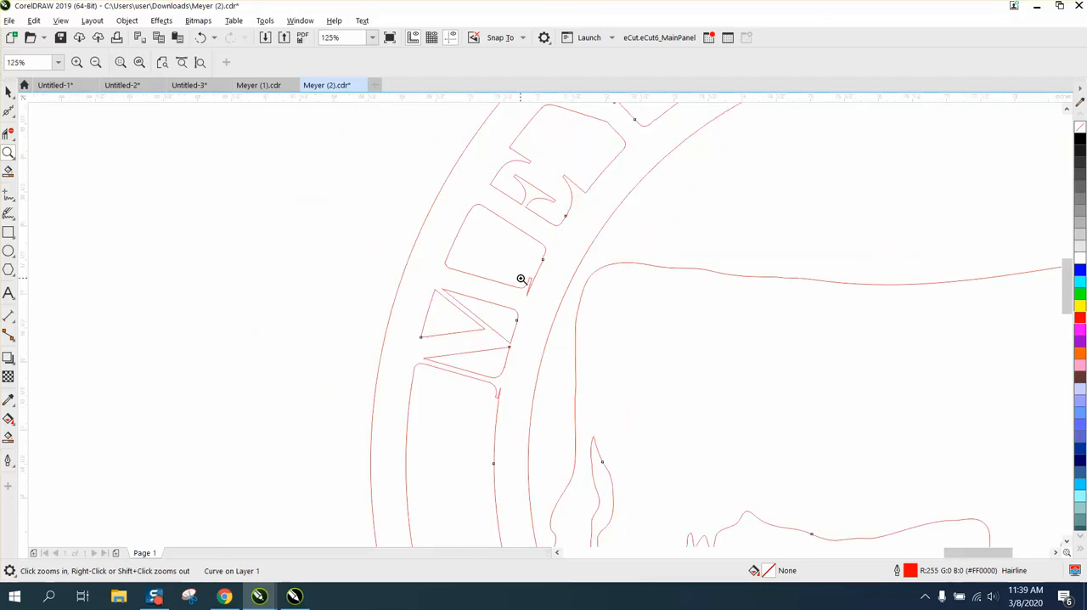
right_click(521, 279)
right_click(522, 278)
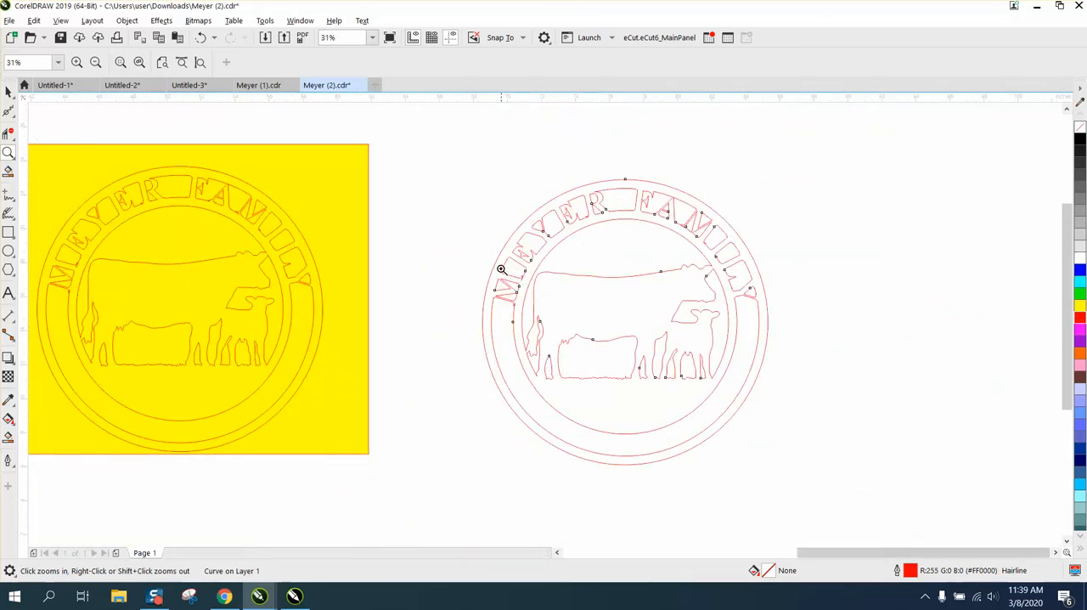